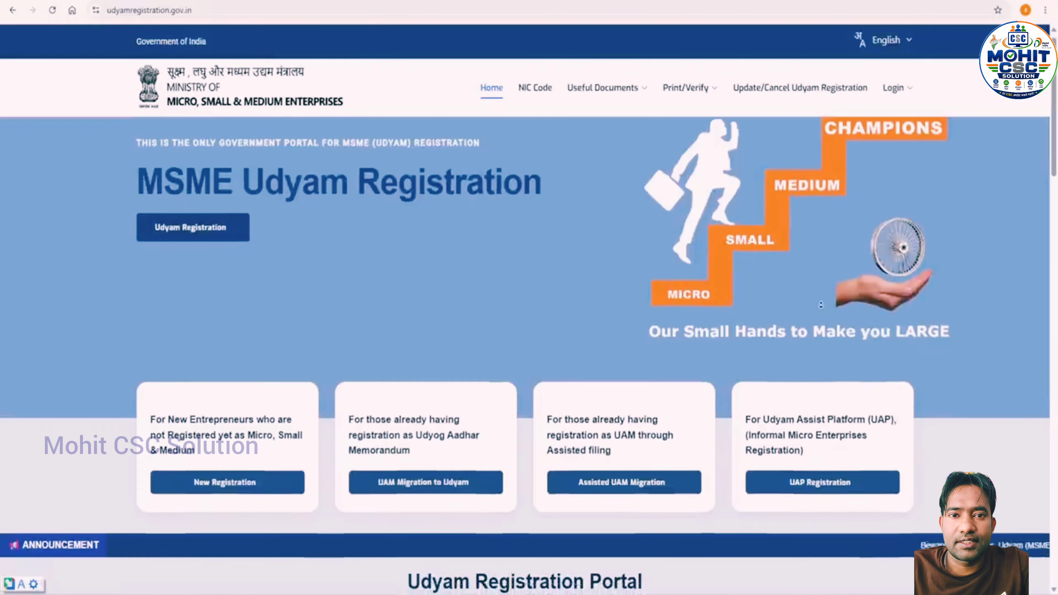
Expand the Must Follow guidelines section on the Udyam Registration page
{"action": "scroll", "coordinate": [819, 306], "scroll_direction": "down", "scroll_amount": 4}
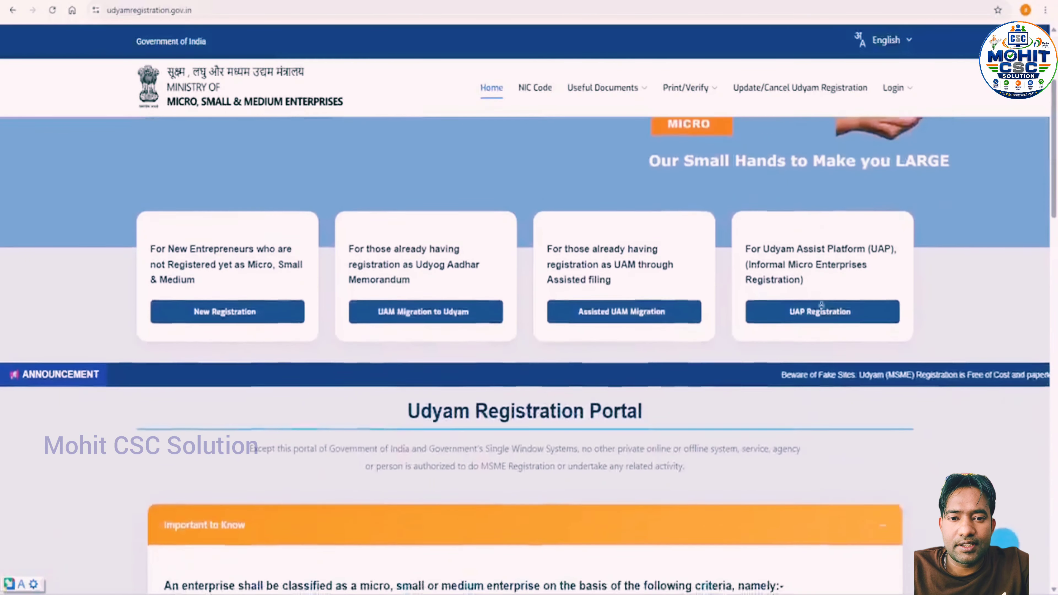
{"action": "scroll", "coordinate": [821, 305], "scroll_direction": "down", "scroll_amount": 4}
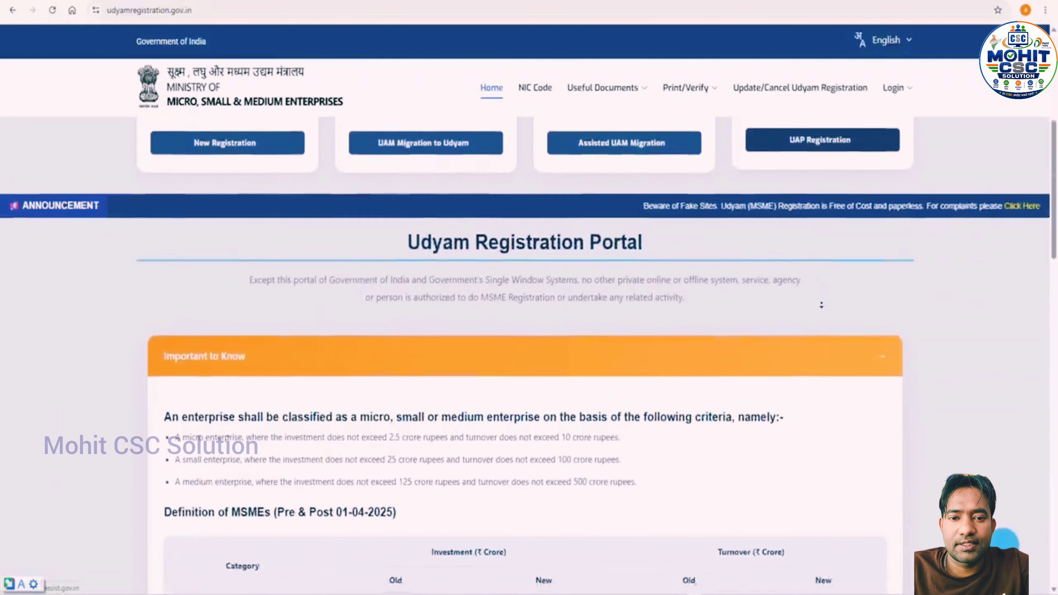
{"action": "scroll", "coordinate": [821, 305], "scroll_direction": "down", "scroll_amount": 4}
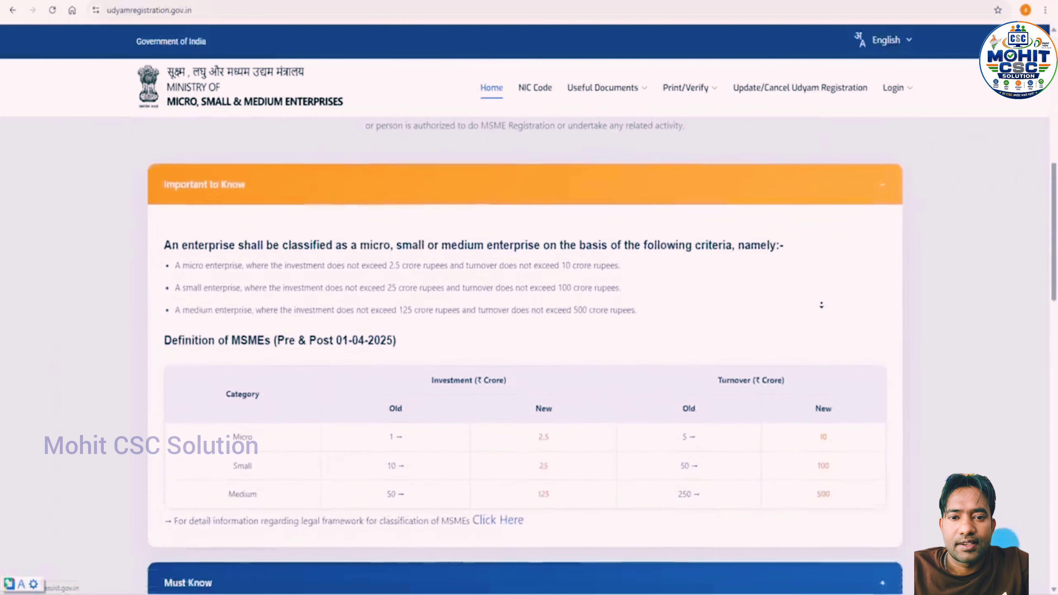
{"action": "scroll", "coordinate": [822, 305], "scroll_direction": "down", "scroll_amount": 3}
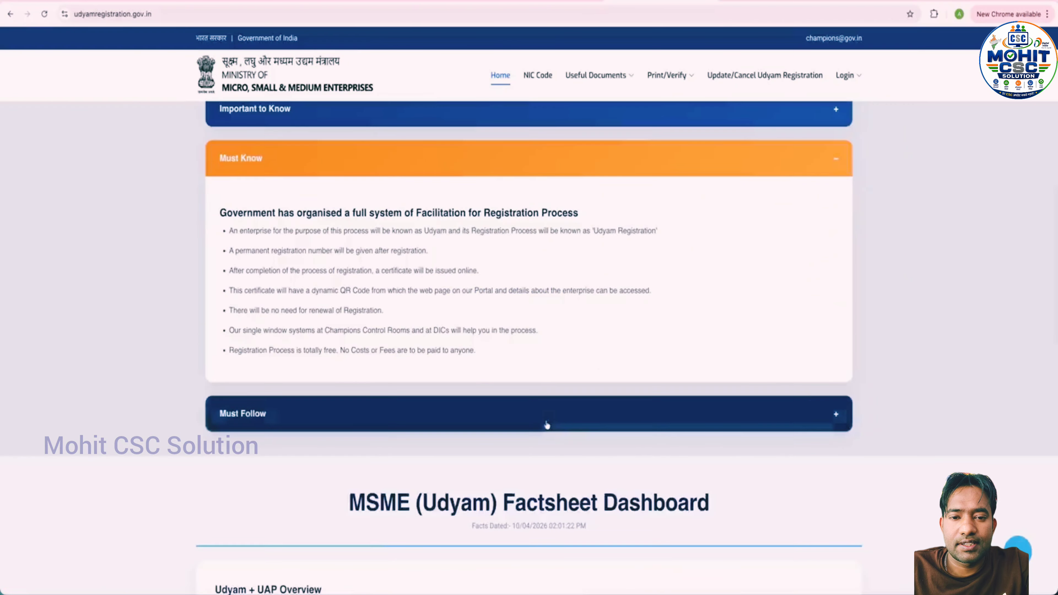
{"action": "left_click", "coordinate": [546, 417]}
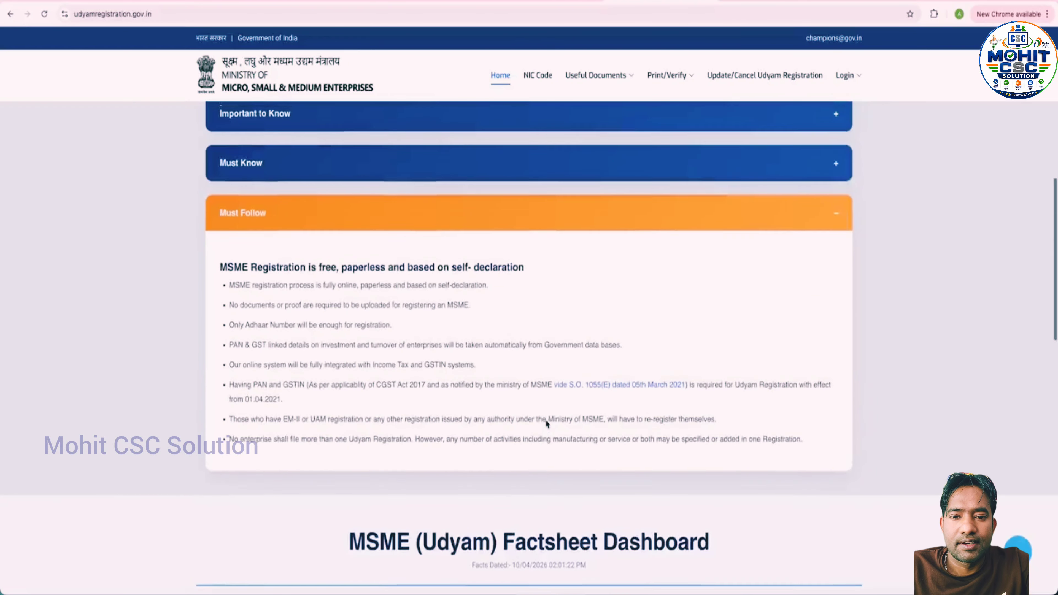
{"action": "scroll", "coordinate": [546, 419], "scroll_direction": "down", "scroll_amount": 10}
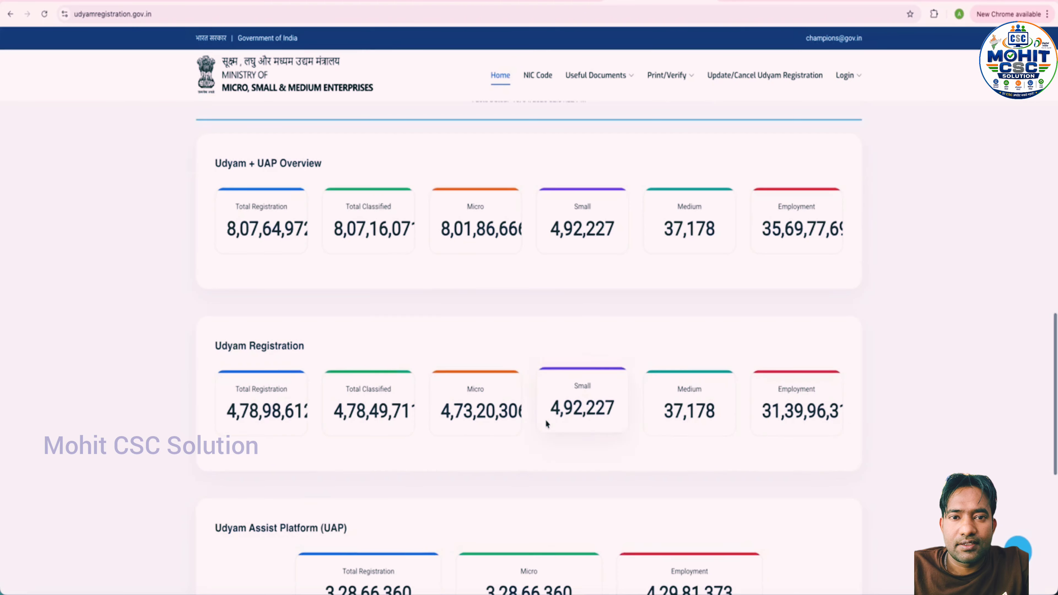
{"action": "scroll", "coordinate": [545, 420], "scroll_direction": "down", "scroll_amount": 10}
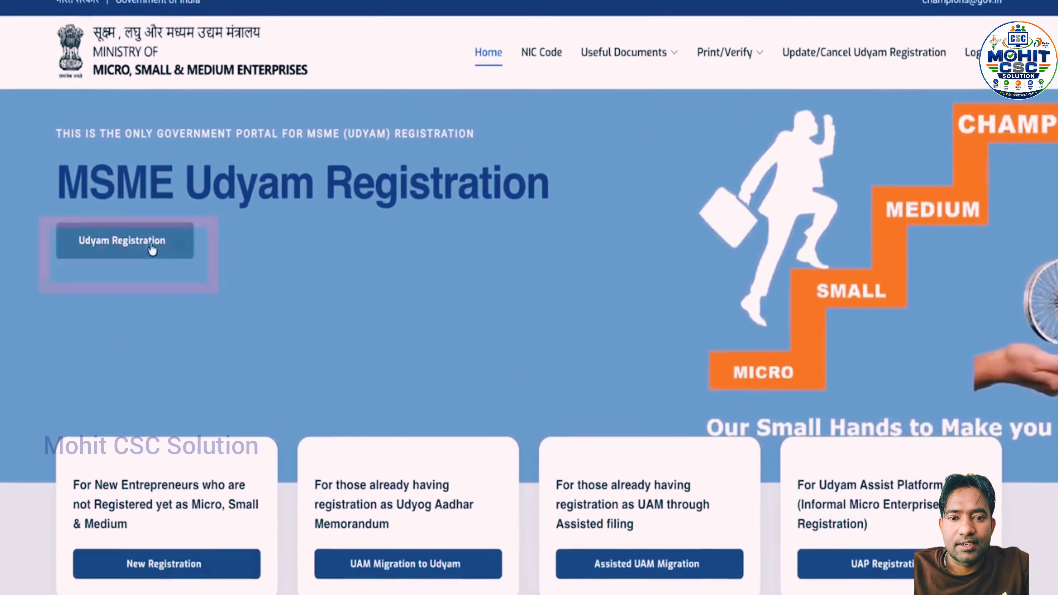
Open the Aadhaar Verification form and enter the Aadhaar number and the entrepreneur's name
{"action": "left_click", "coordinate": [155, 237]}
{"action": "scroll", "coordinate": [413, 267], "scroll_direction": "down", "scroll_amount": 2}
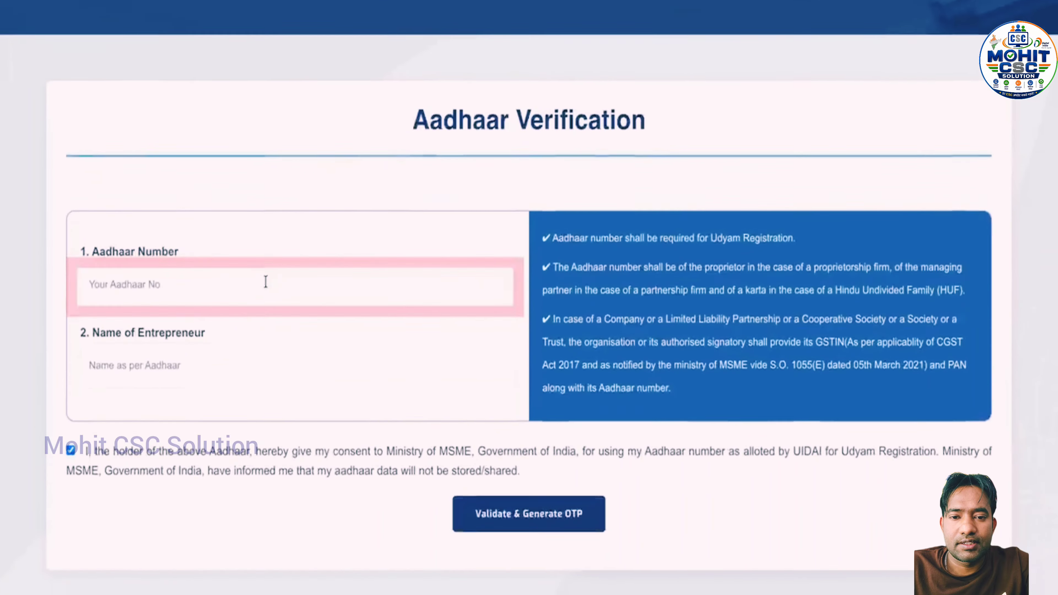
{"action": "left_click", "coordinate": [265, 339]}
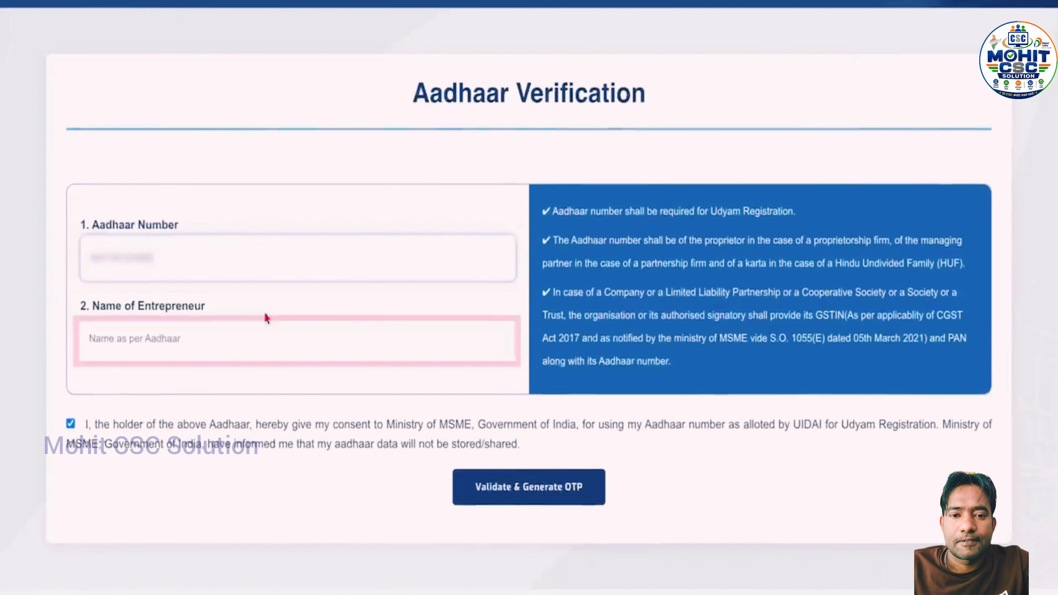
{"action": "left_click", "coordinate": [262, 331]}
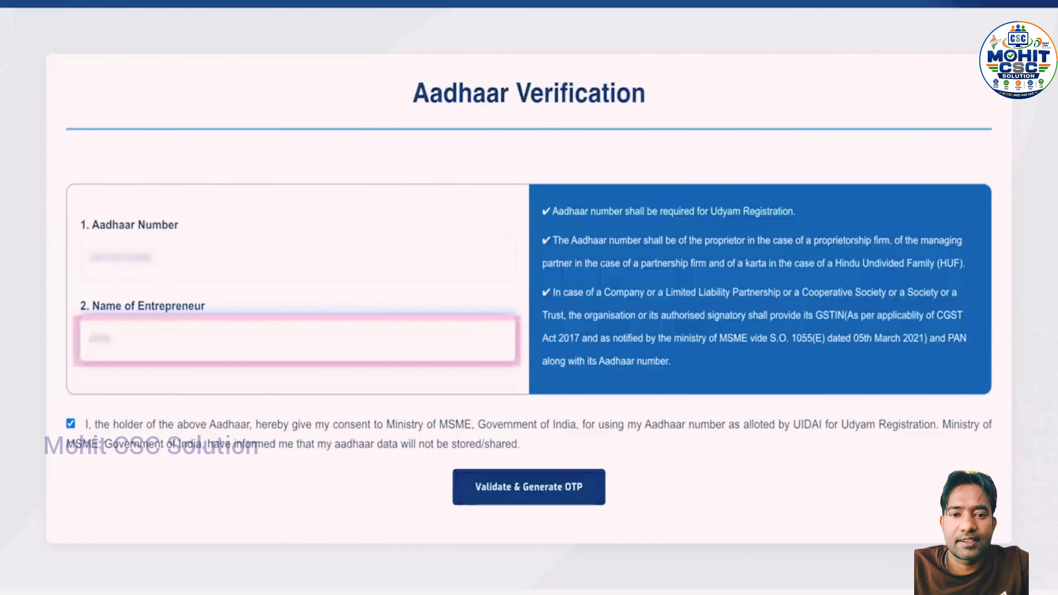
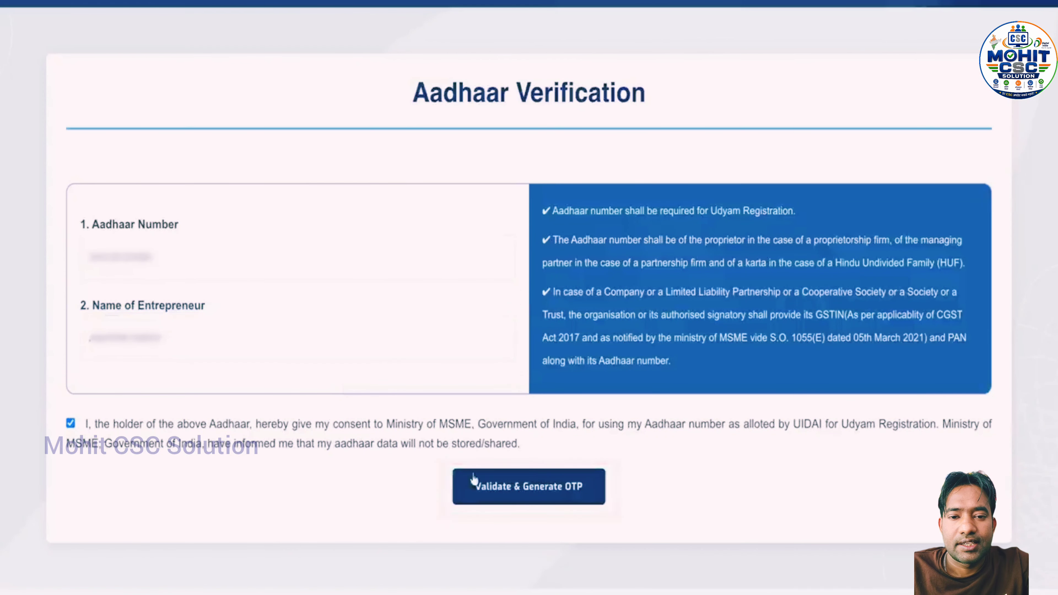
Request an OTP for the Aadhaar, enter the received code and validate it
{"action": "left_click", "coordinate": [475, 484]}
{"action": "scroll", "coordinate": [505, 484], "scroll_direction": "down", "scroll_amount": 1}
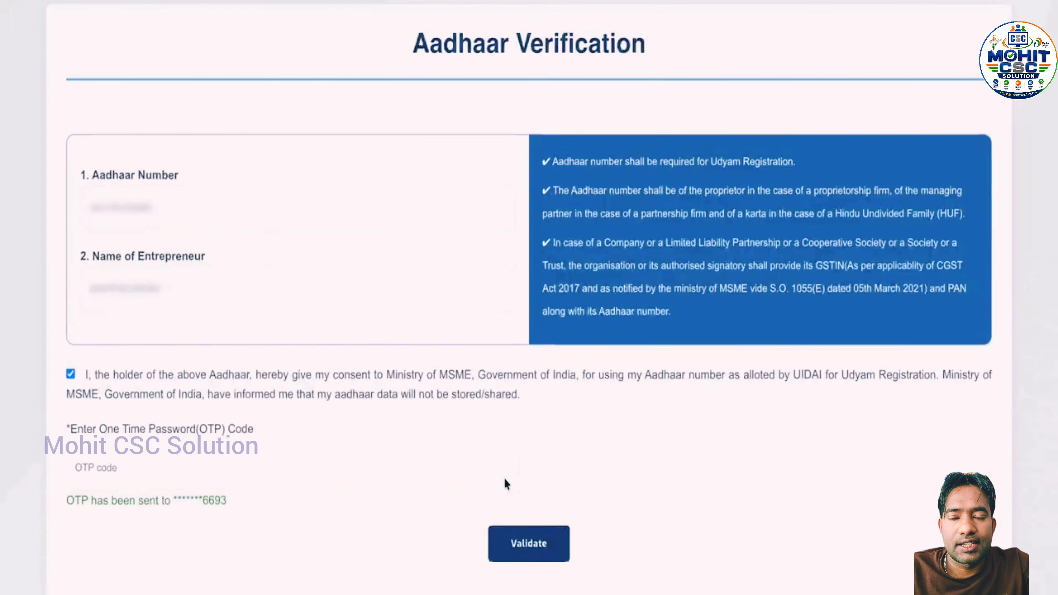
{"action": "scroll", "coordinate": [505, 483], "scroll_direction": "down", "scroll_amount": 5}
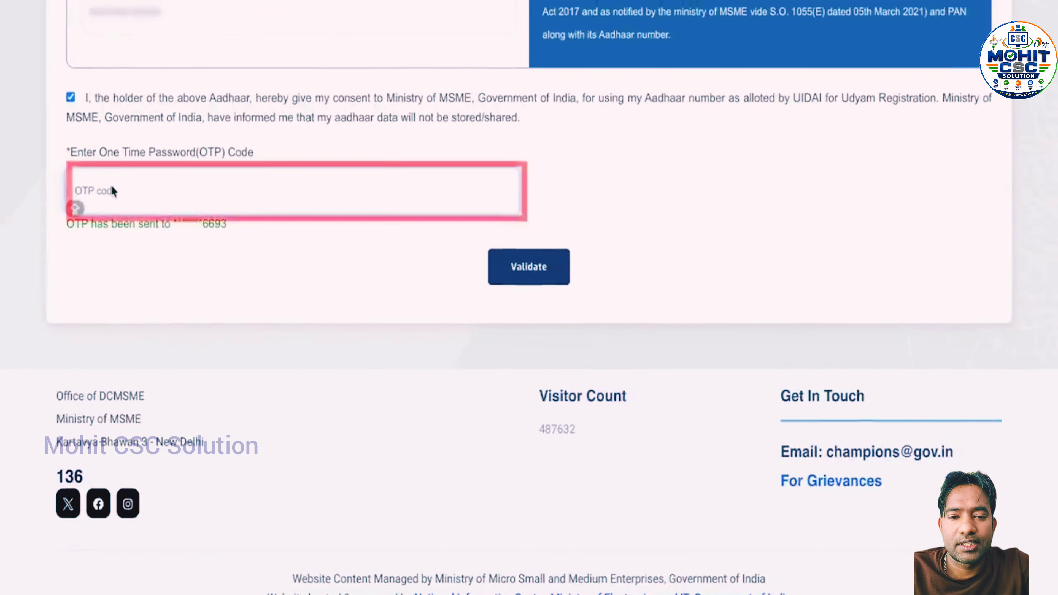
{"action": "left_click", "coordinate": [113, 191]}
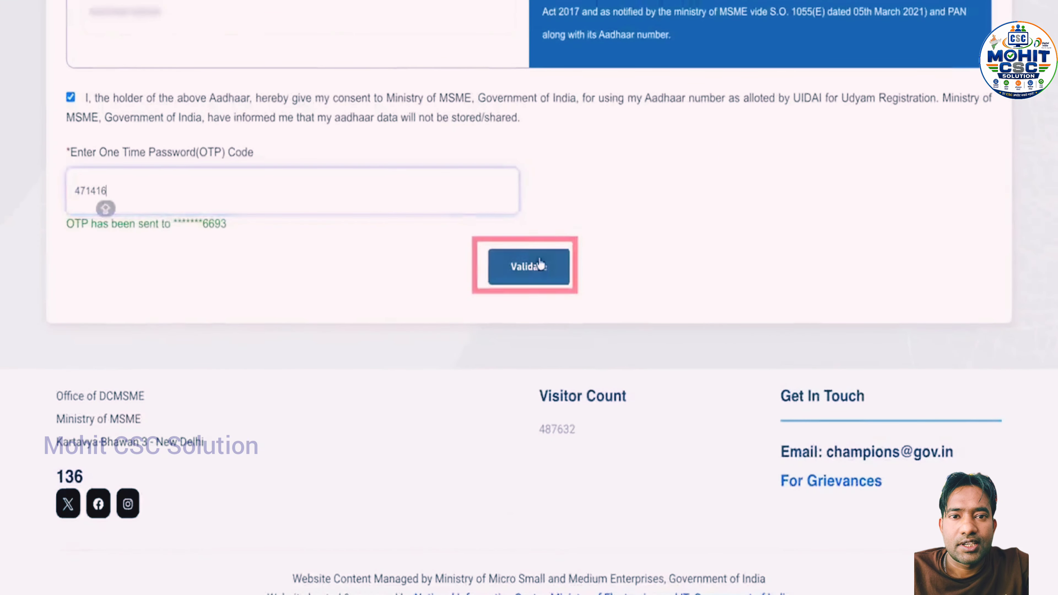
{"action": "left_click", "coordinate": [539, 266]}
{"action": "scroll", "coordinate": [539, 266], "scroll_direction": "down", "scroll_amount": 5}
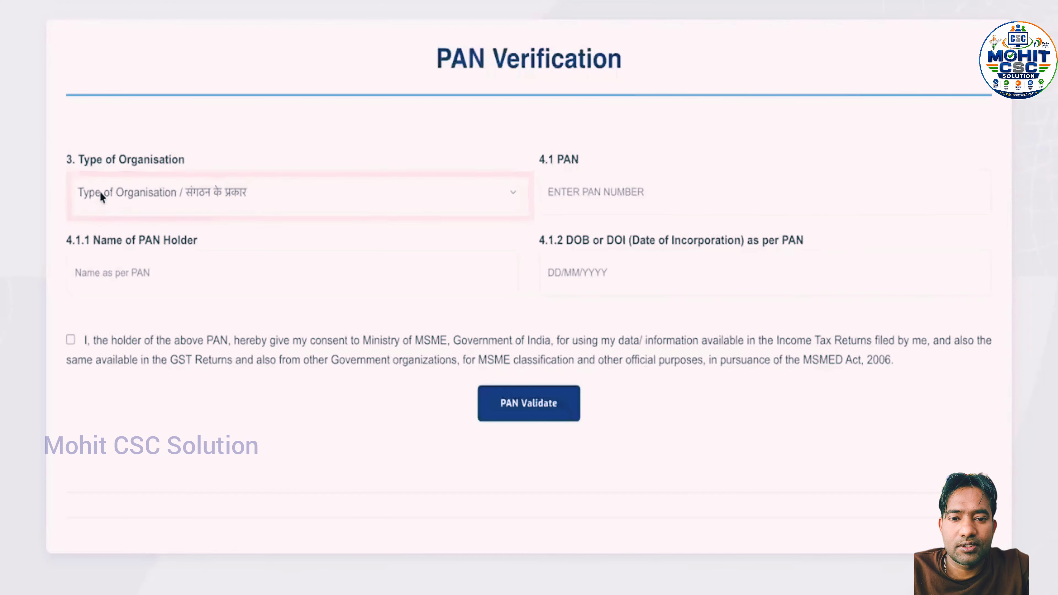
Choose 1. Proprietary as organisation type and enter the PAN and the PAN holder's name
{"action": "left_click", "coordinate": [101, 196]}
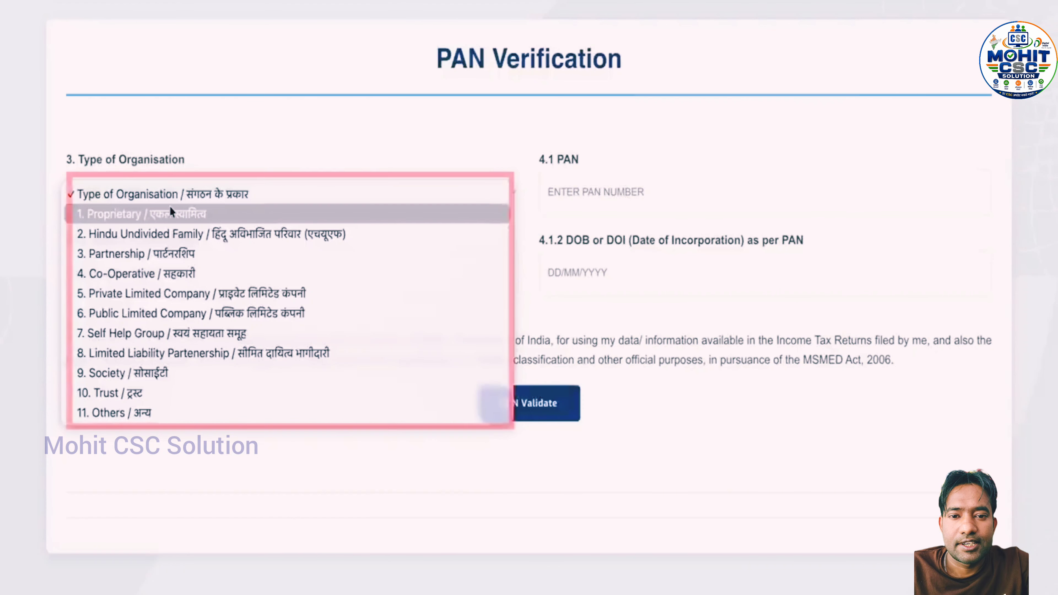
{"action": "left_click", "coordinate": [171, 216]}
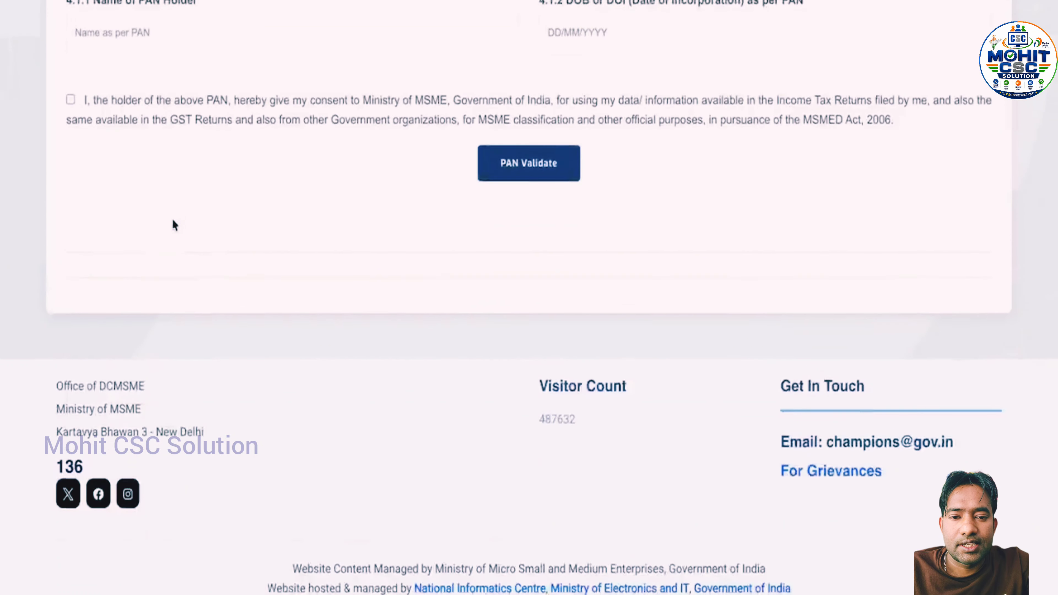
{"action": "scroll", "coordinate": [172, 217], "scroll_direction": "up", "scroll_amount": 5}
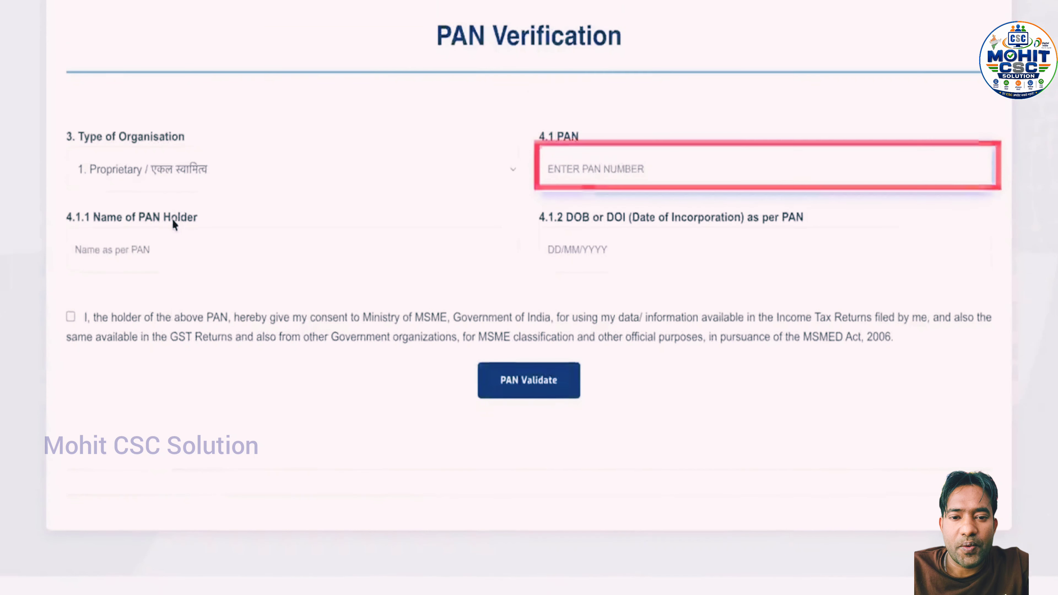
{"action": "left_click", "coordinate": [665, 180]}
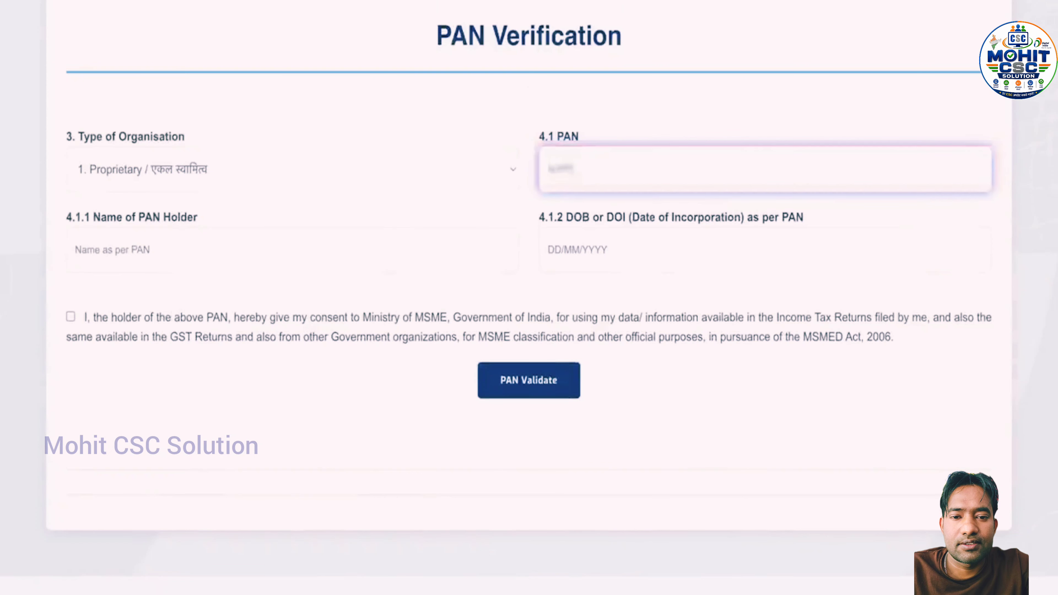
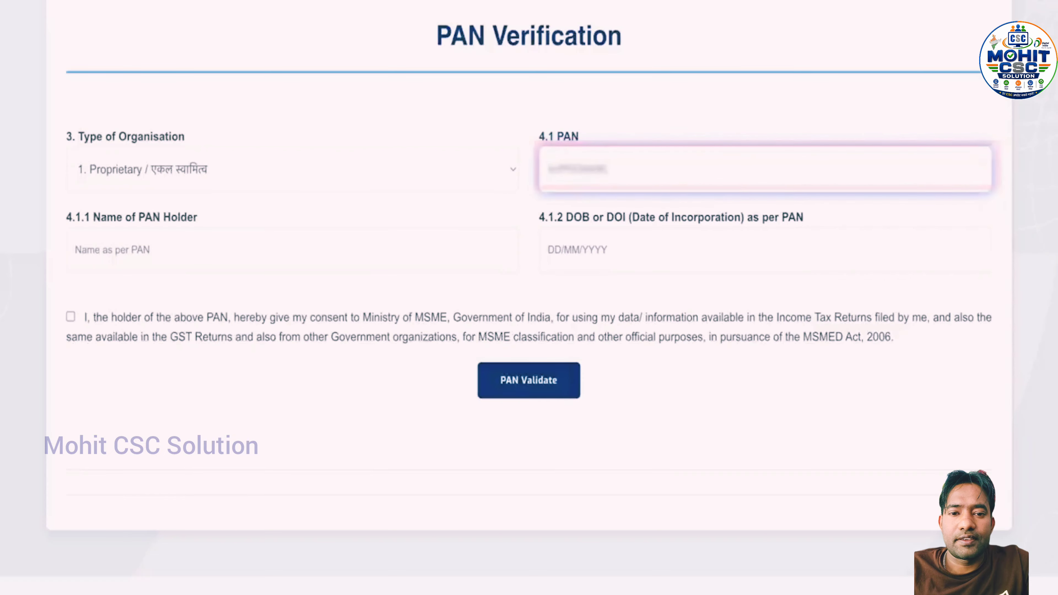
{"action": "left_click", "coordinate": [291, 250]}
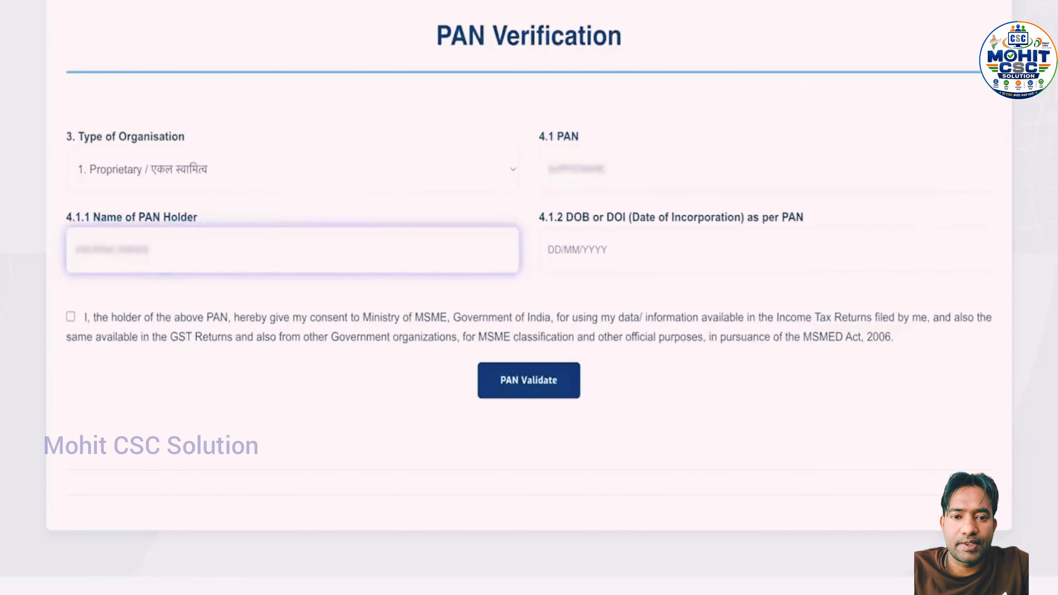
Set the PAN holder's date of birth to a day in July 2002
{"action": "left_click", "coordinate": [559, 248]}
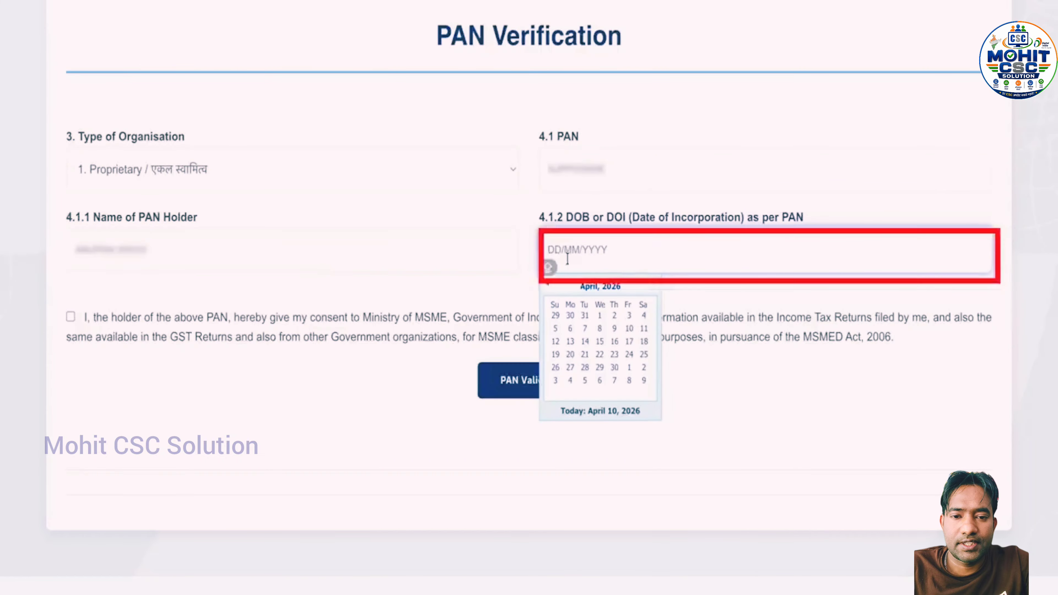
{"action": "left_click", "coordinate": [608, 287]}
{"action": "left_click", "coordinate": [602, 286]}
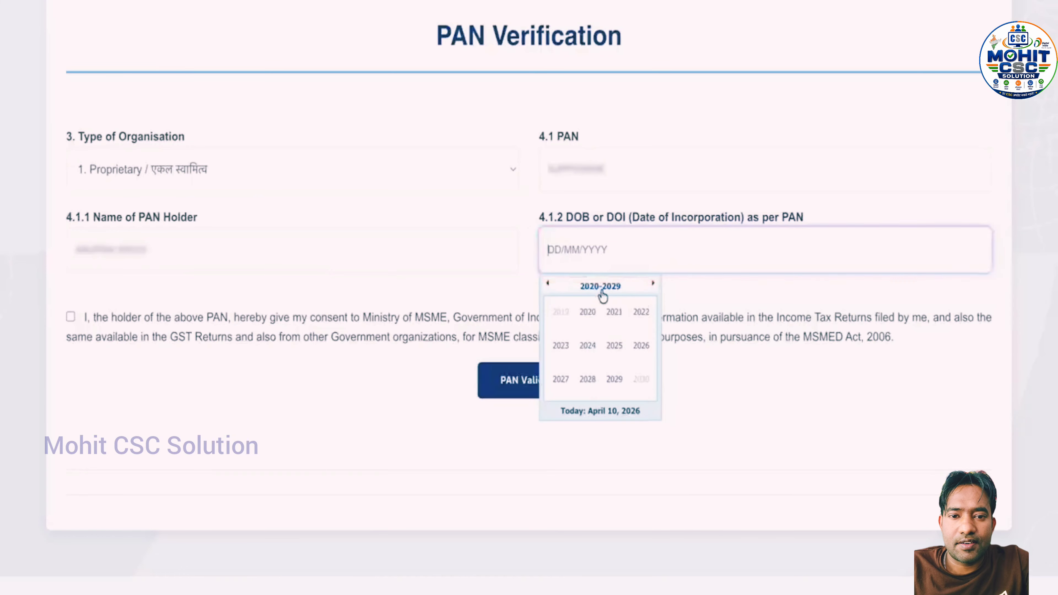
{"action": "left_click", "coordinate": [548, 284]}
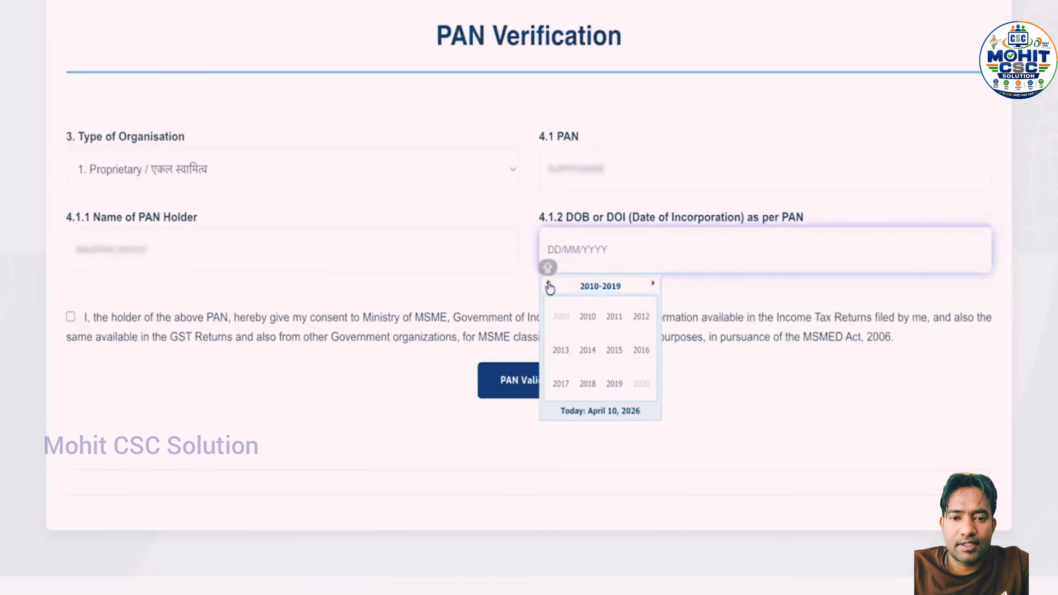
{"action": "left_click", "coordinate": [549, 283]}
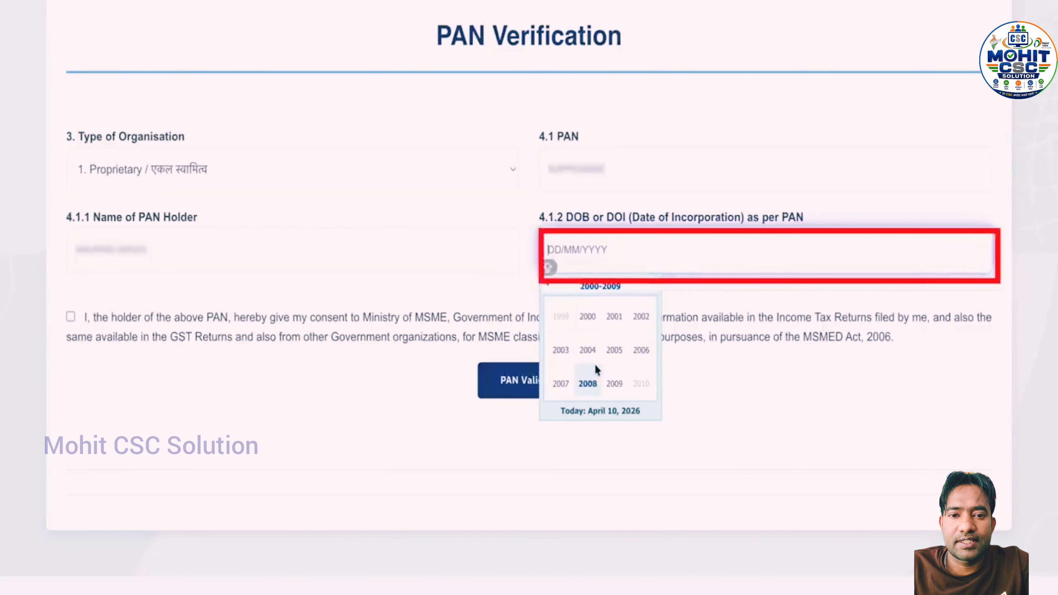
{"action": "left_click", "coordinate": [649, 319]}
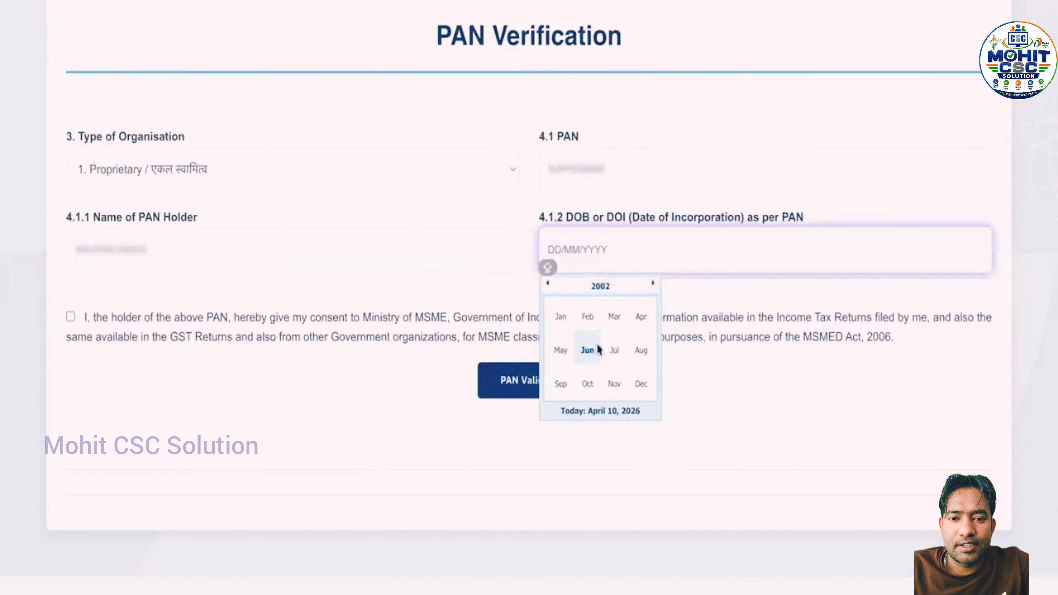
{"action": "left_click", "coordinate": [618, 351]}
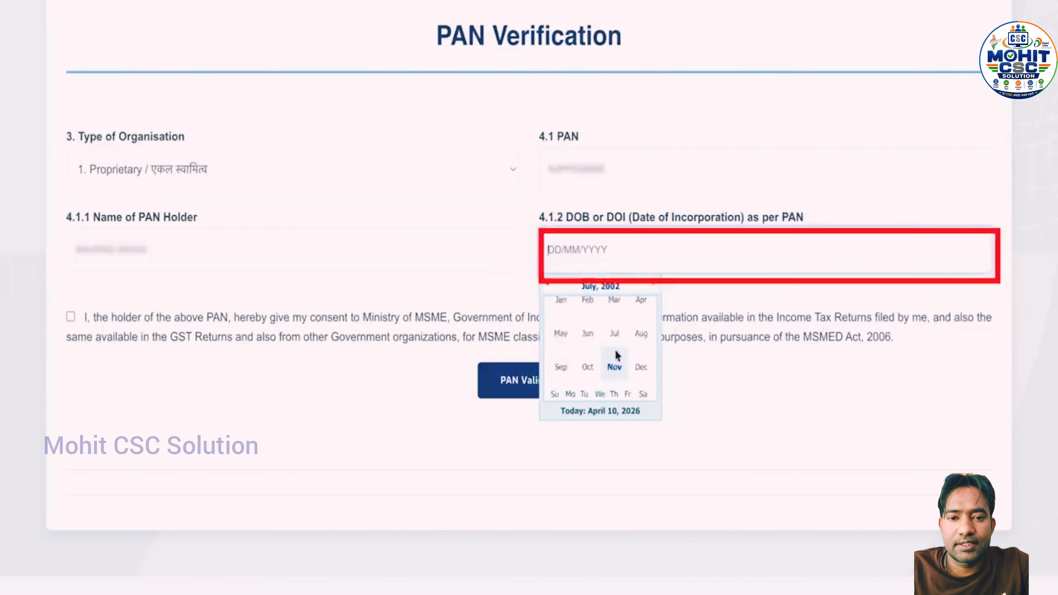
{"action": "left_click", "coordinate": [615, 318]}
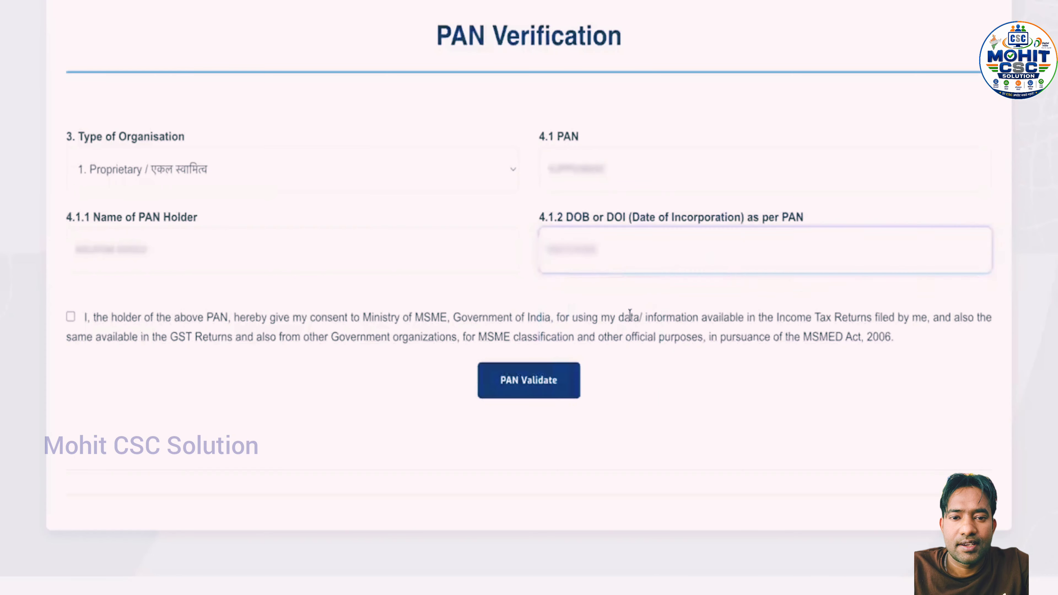
Give PAN consent, validate the PAN and continue once it is verified
{"action": "left_click", "coordinate": [72, 317]}
{"action": "left_click", "coordinate": [550, 394]}
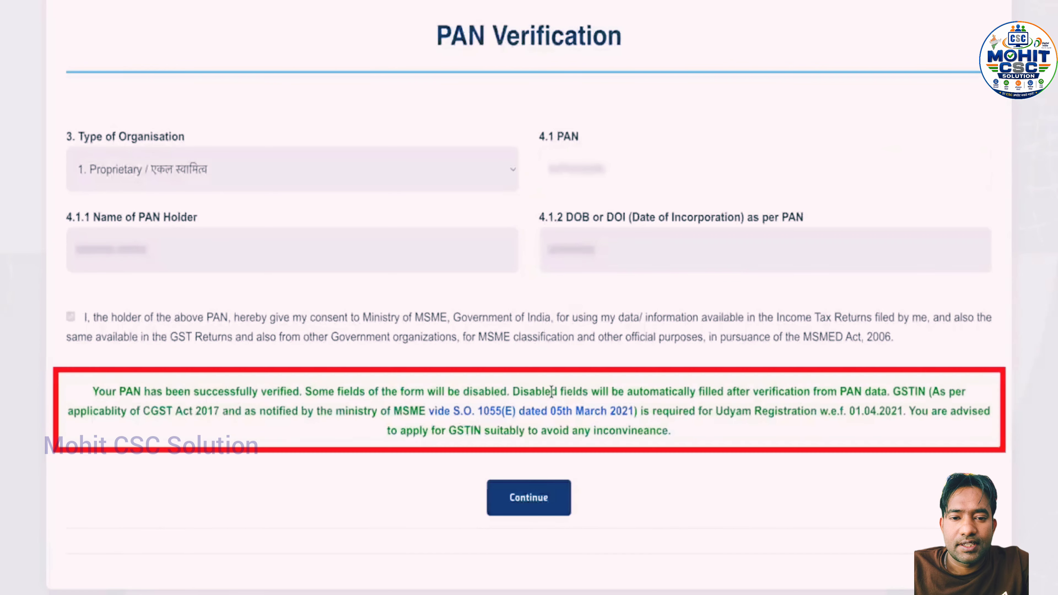
{"action": "left_click", "coordinate": [551, 490]}
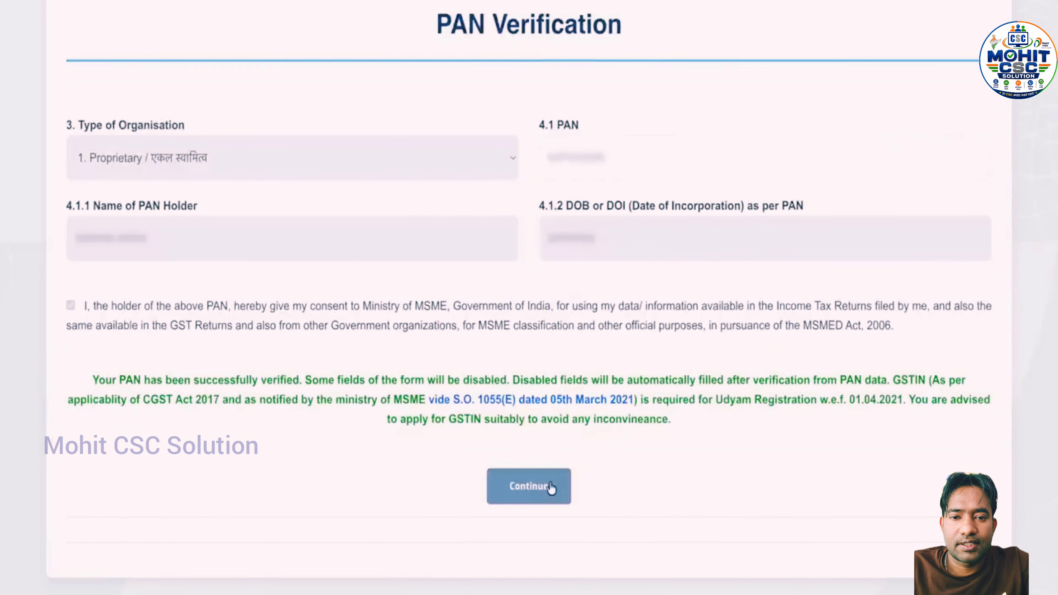
Select No for 4.3 Do you have GSTIN?
{"action": "scroll", "coordinate": [551, 488], "scroll_direction": "down", "scroll_amount": 8}
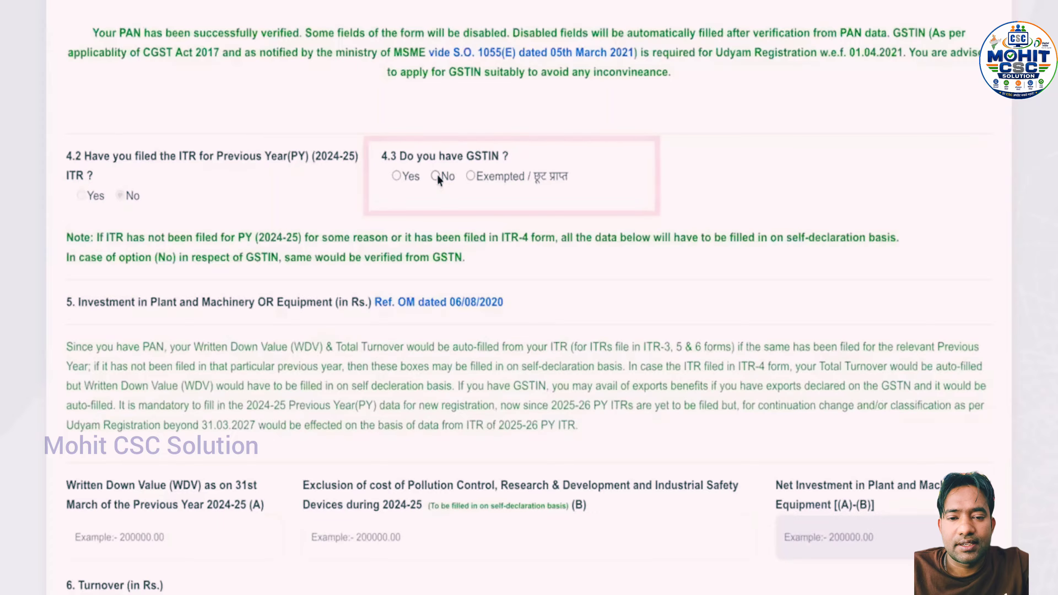
{"action": "left_click", "coordinate": [435, 175]}
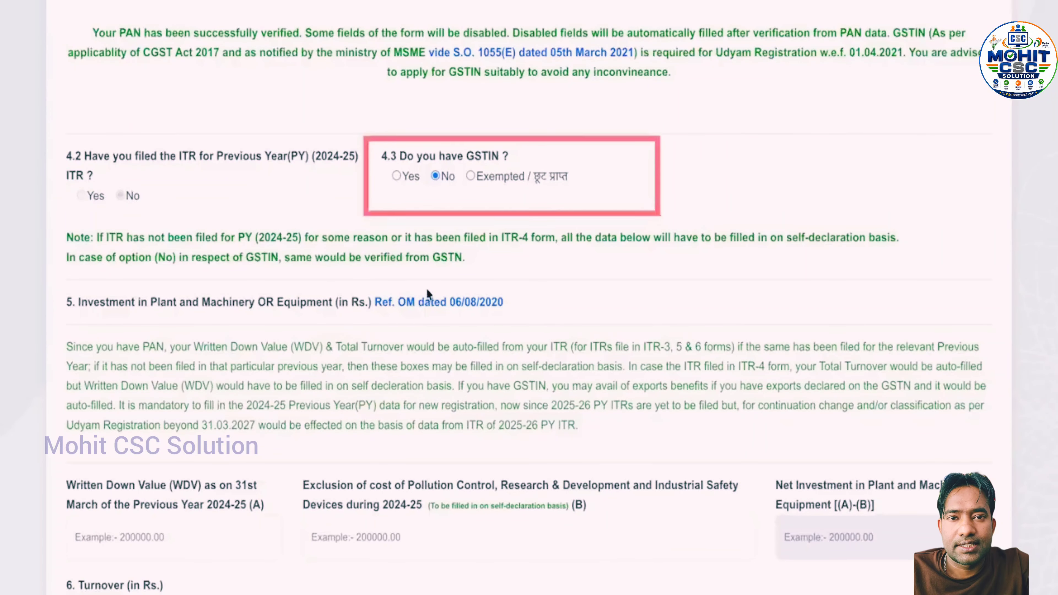
{"action": "scroll", "coordinate": [427, 289], "scroll_direction": "down", "scroll_amount": 2}
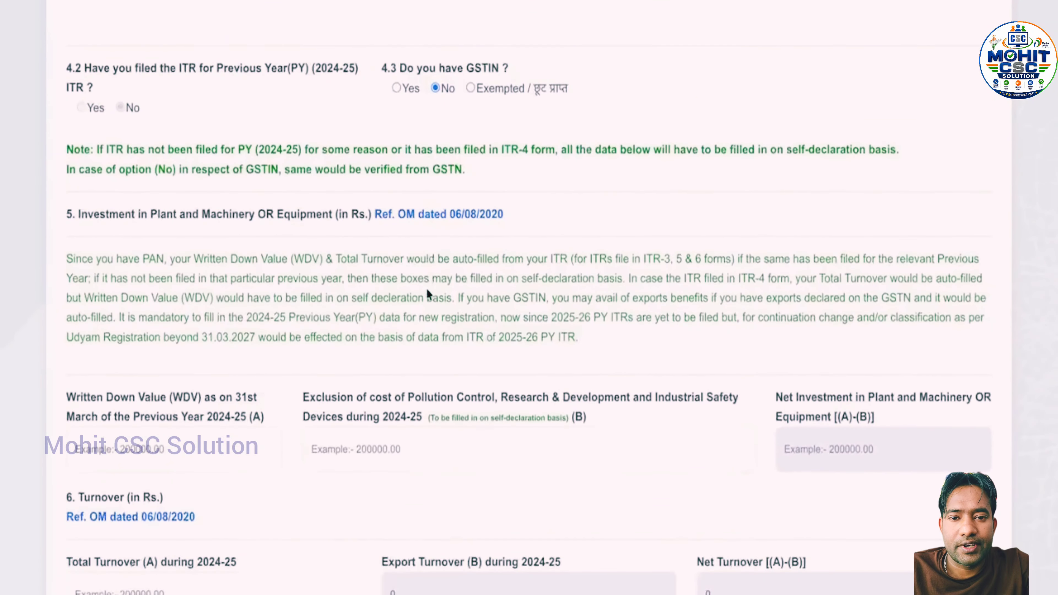
Enter 0 for WDV, exclusion of costs and total turnover for 2024-25, then continue
{"action": "scroll", "coordinate": [425, 288], "scroll_direction": "down", "scroll_amount": 4}
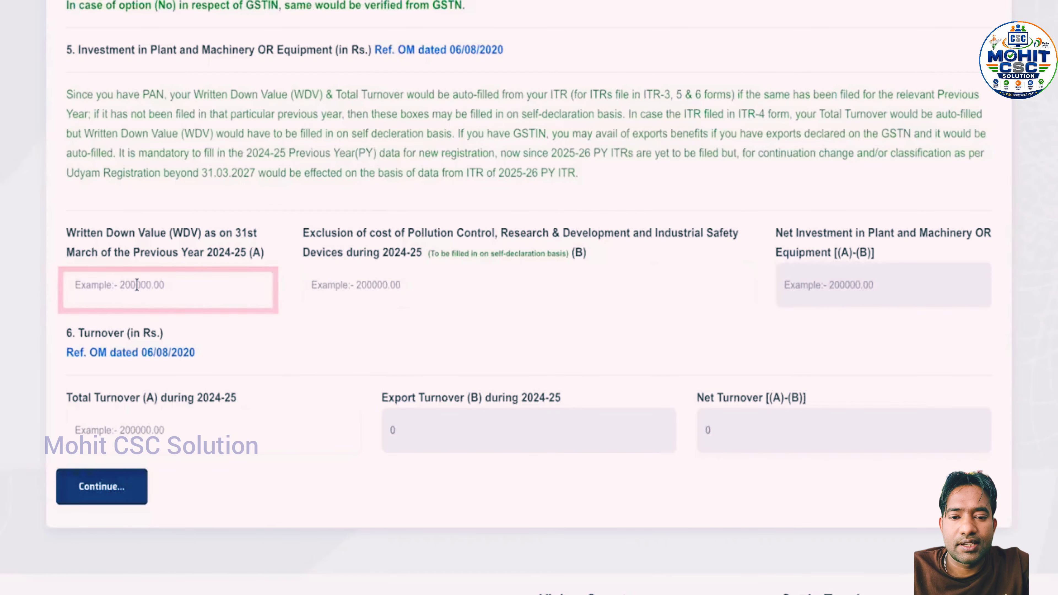
{"action": "left_click", "coordinate": [137, 284]}
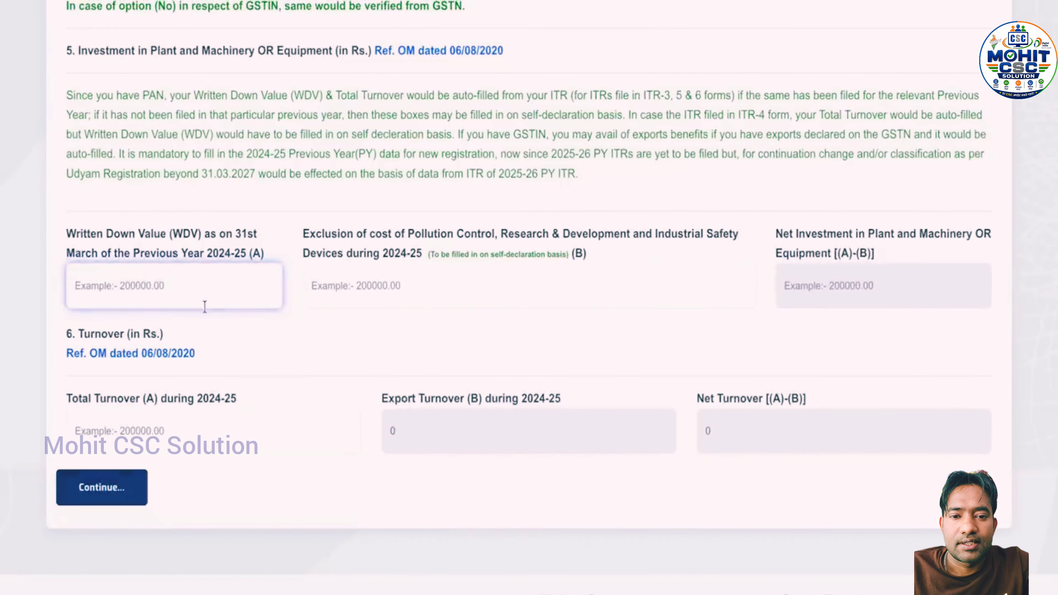
{"action": "left_click", "coordinate": [371, 286]}
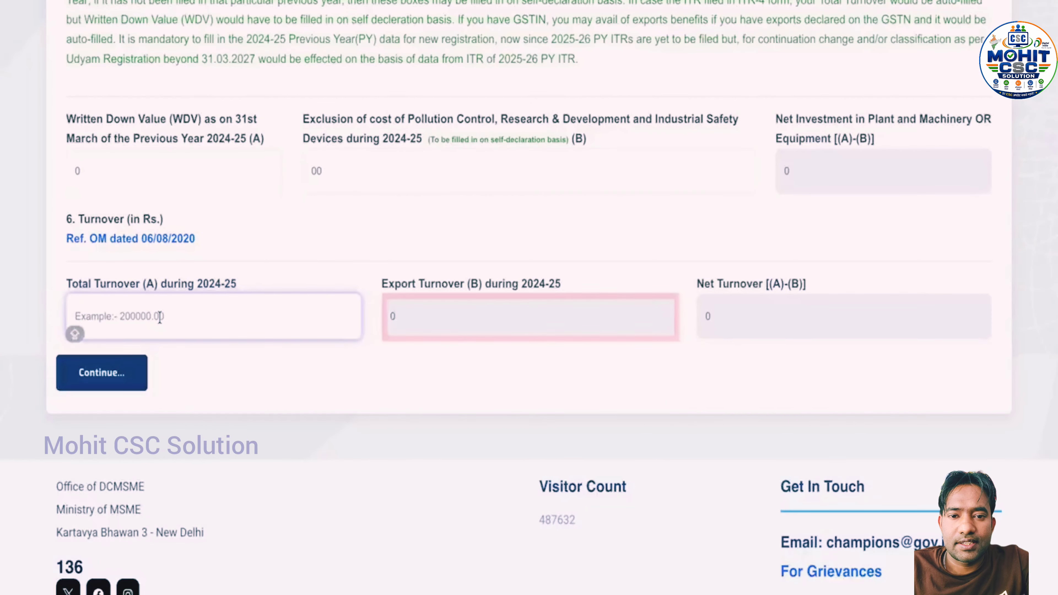
{"action": "type", "text": "0"}
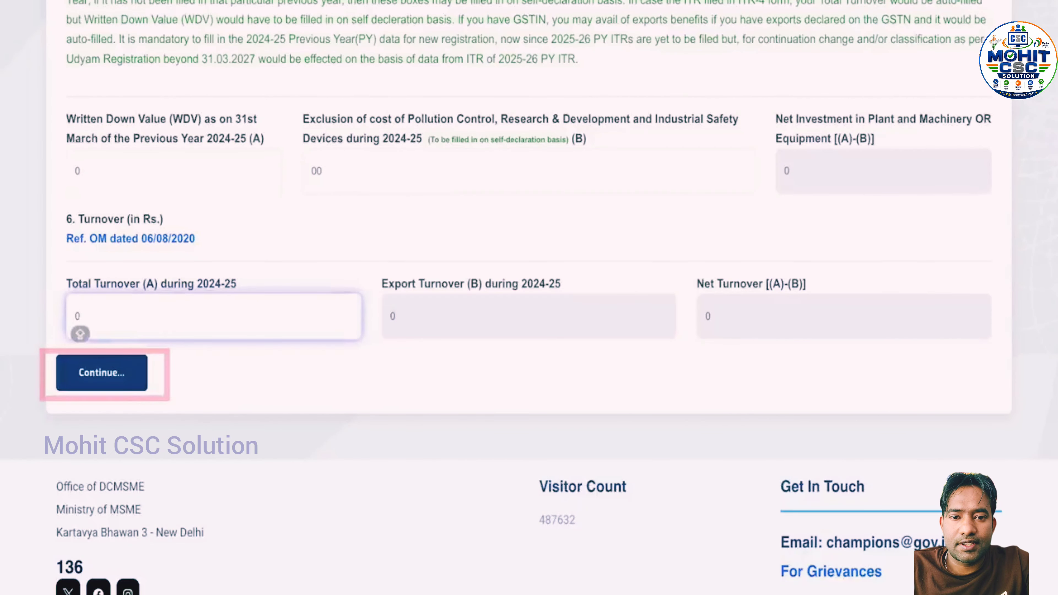
{"action": "left_click", "coordinate": [58, 384]}
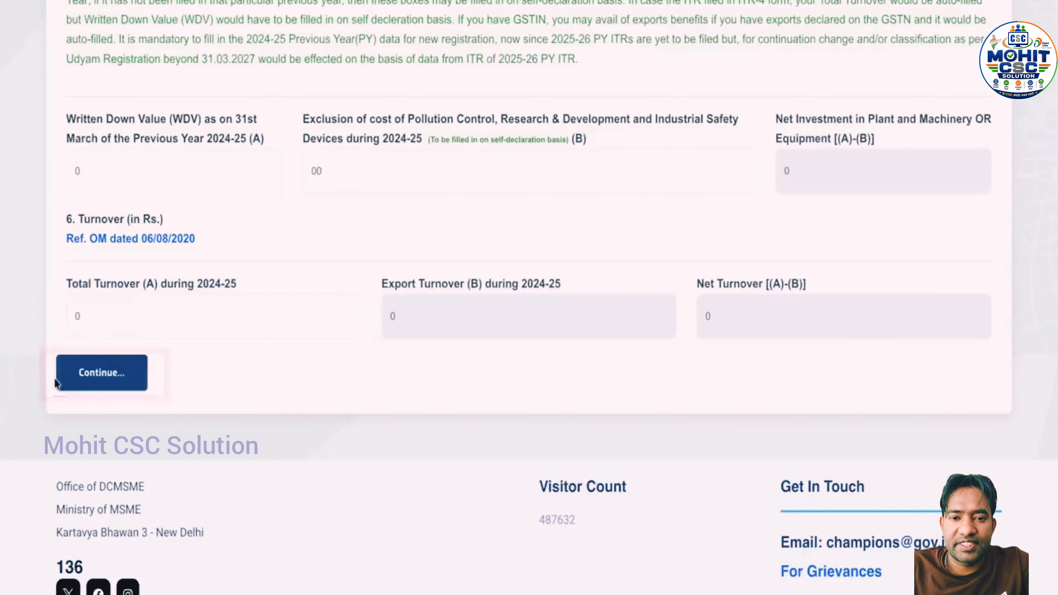
{"action": "left_click", "coordinate": [72, 379]}
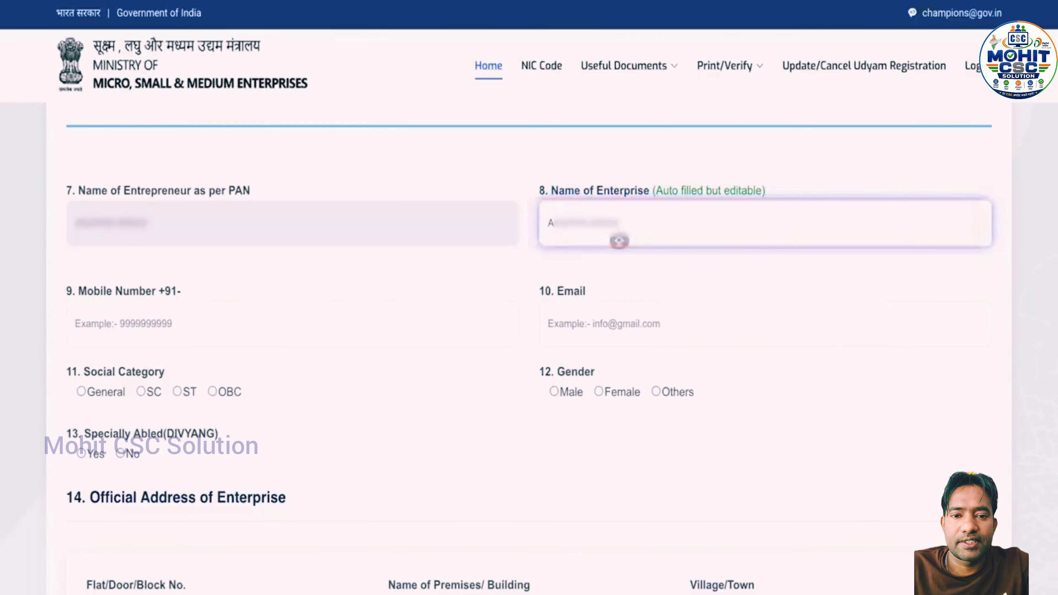
Enter the enterprise's mobile number and e-mail address
{"action": "left_click", "coordinate": [274, 321]}
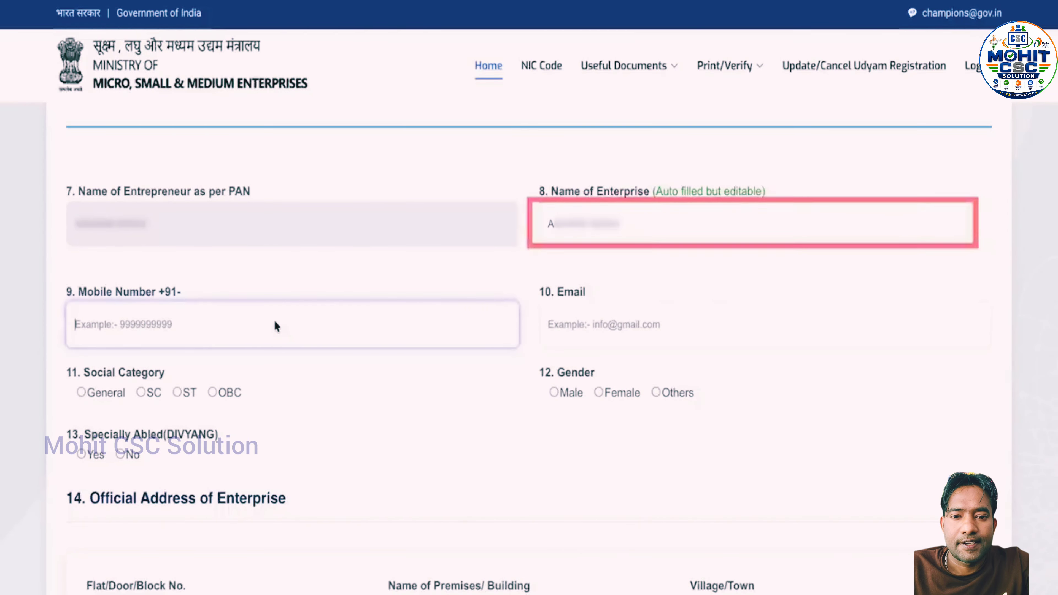
{"action": "type", "text": "9"}
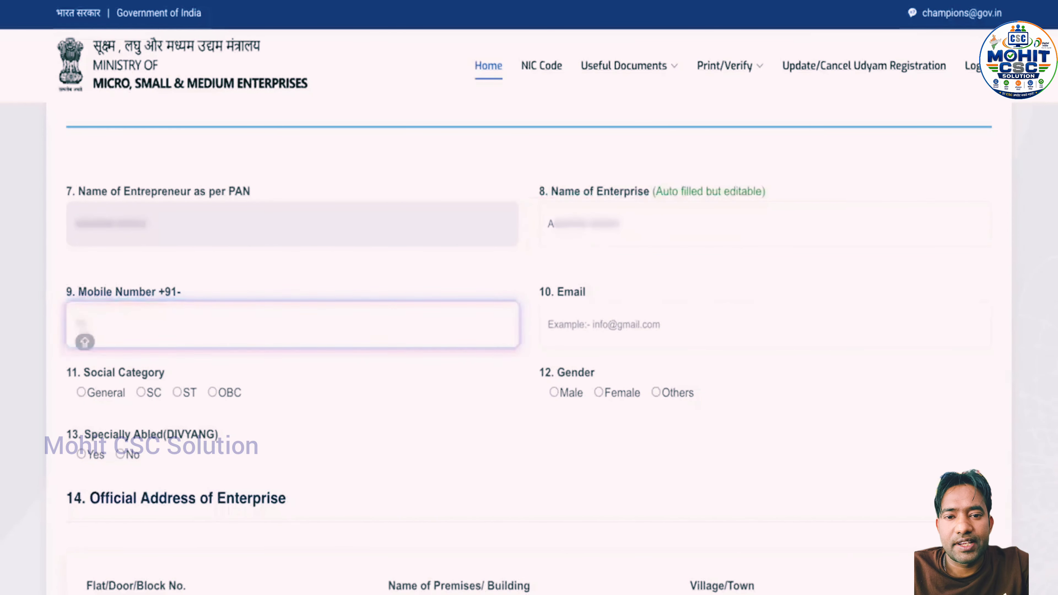
{"action": "type", "text": "876543210"}
{"action": "left_click", "coordinate": [638, 344]}
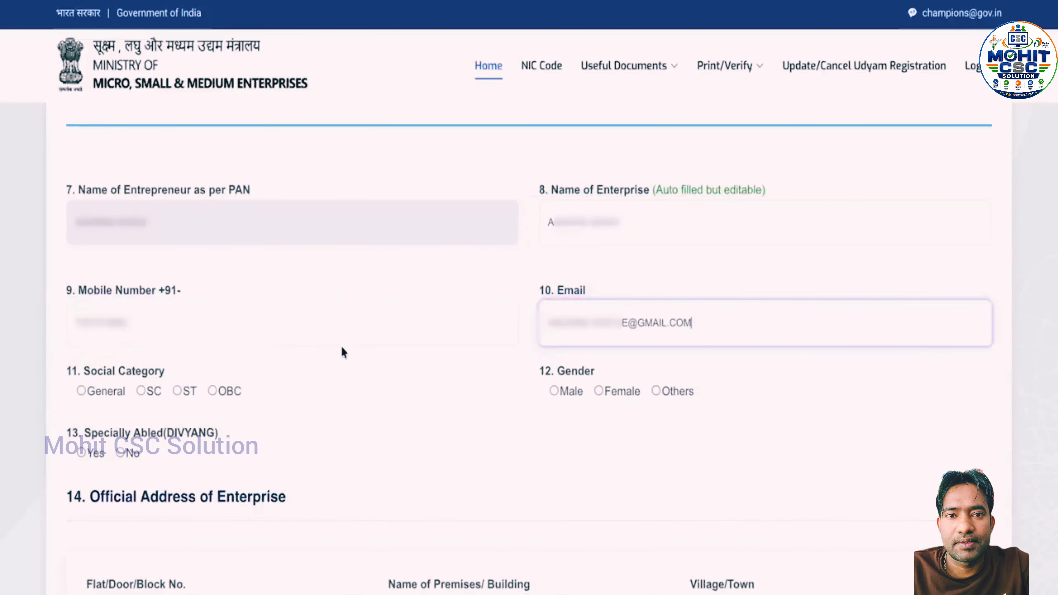
Set social category General, gender Female, and specially abled No
{"action": "left_click", "coordinate": [83, 390]}
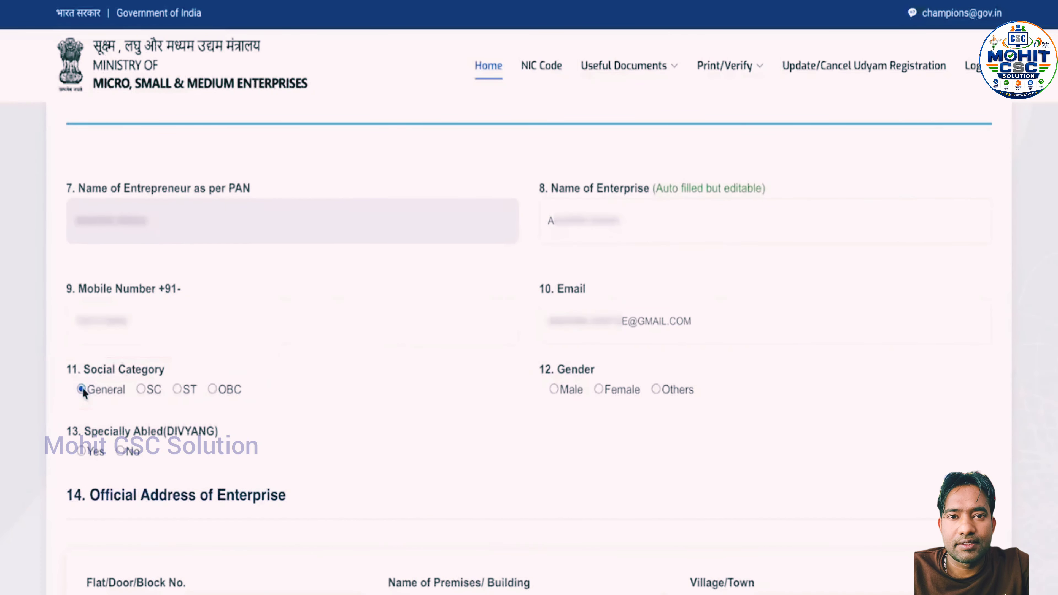
{"action": "left_click", "coordinate": [598, 391]}
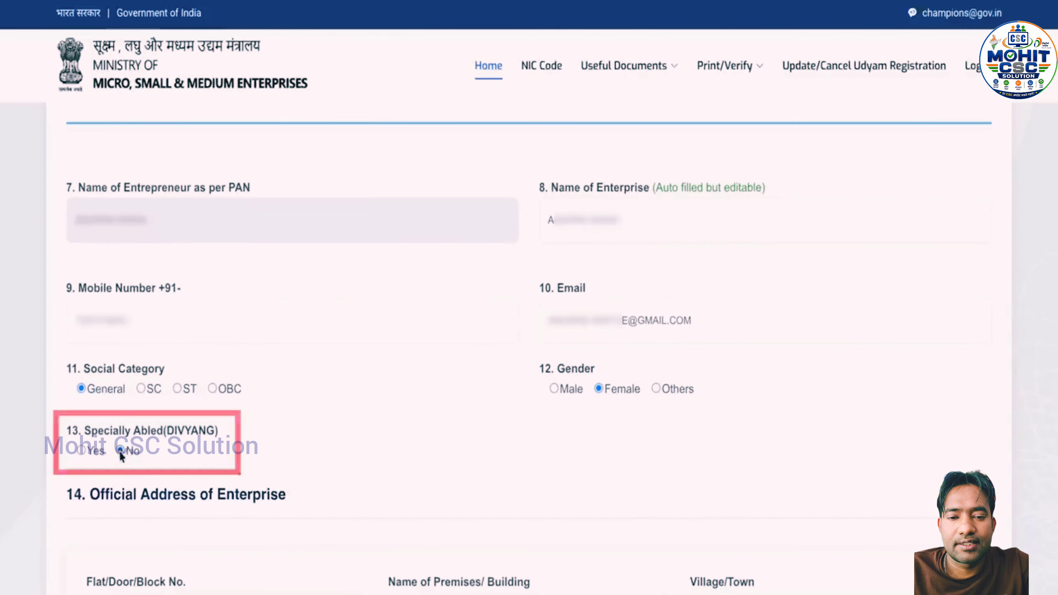
{"action": "left_click", "coordinate": [122, 453]}
{"action": "scroll", "coordinate": [302, 463], "scroll_direction": "down", "scroll_amount": 7}
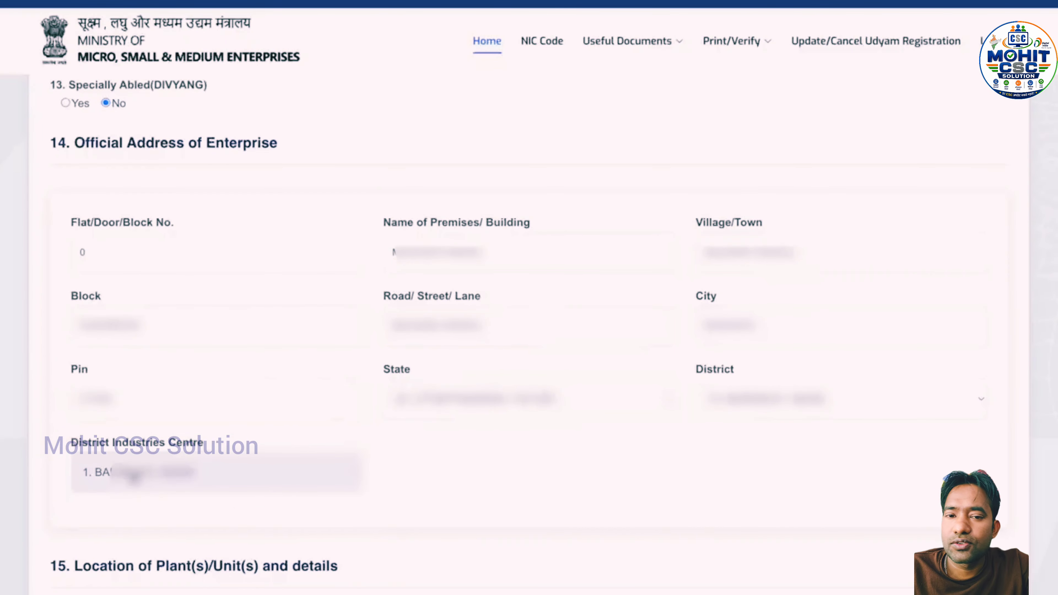
Scroll down to section 15, Location of Plant(s)/Unit(s)
{"action": "scroll", "coordinate": [189, 449], "scroll_direction": "down", "scroll_amount": 8}
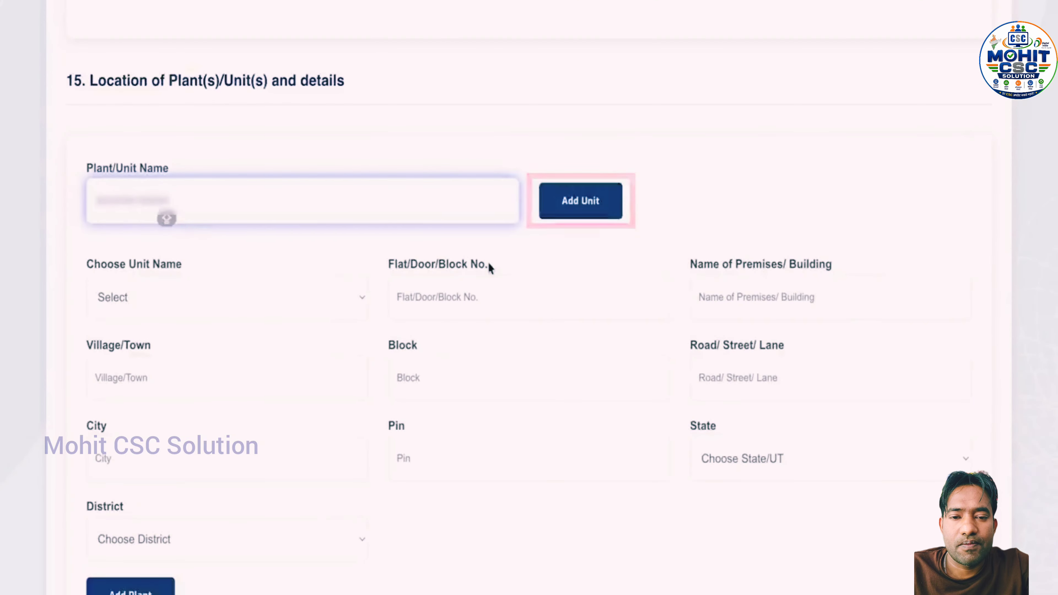
Add the named plant unit and select it for the location entry
{"action": "left_click", "coordinate": [601, 201]}
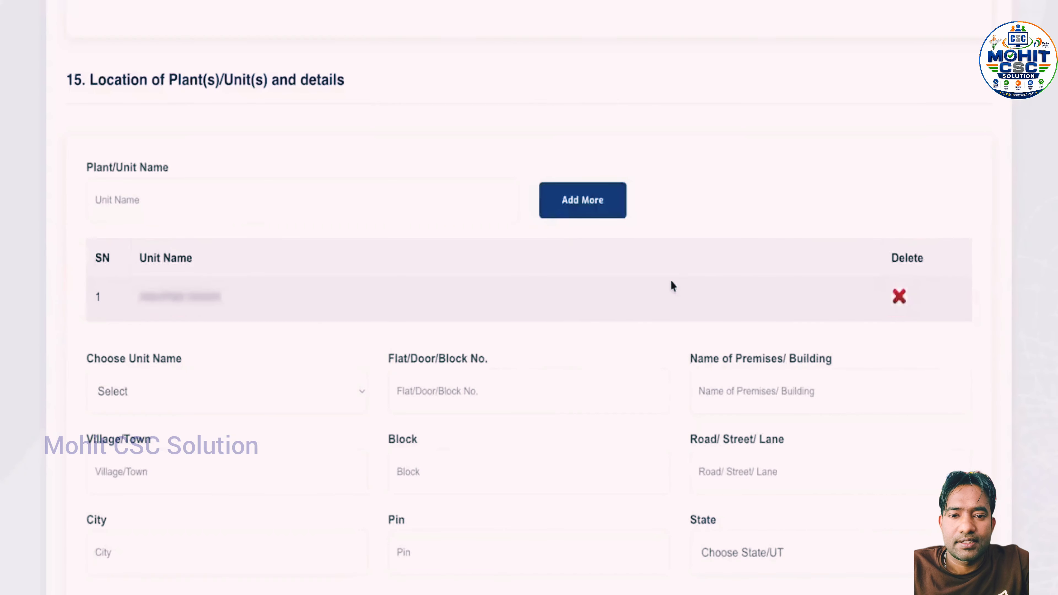
{"action": "scroll", "coordinate": [671, 286], "scroll_direction": "down", "scroll_amount": 2}
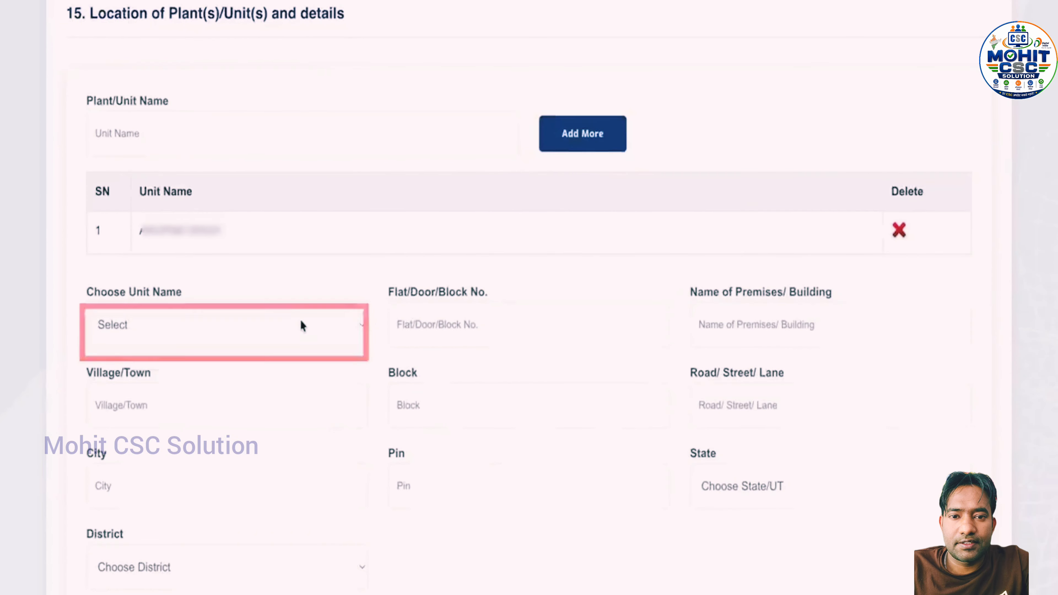
{"action": "left_click", "coordinate": [295, 333]}
{"action": "left_click", "coordinate": [292, 346]}
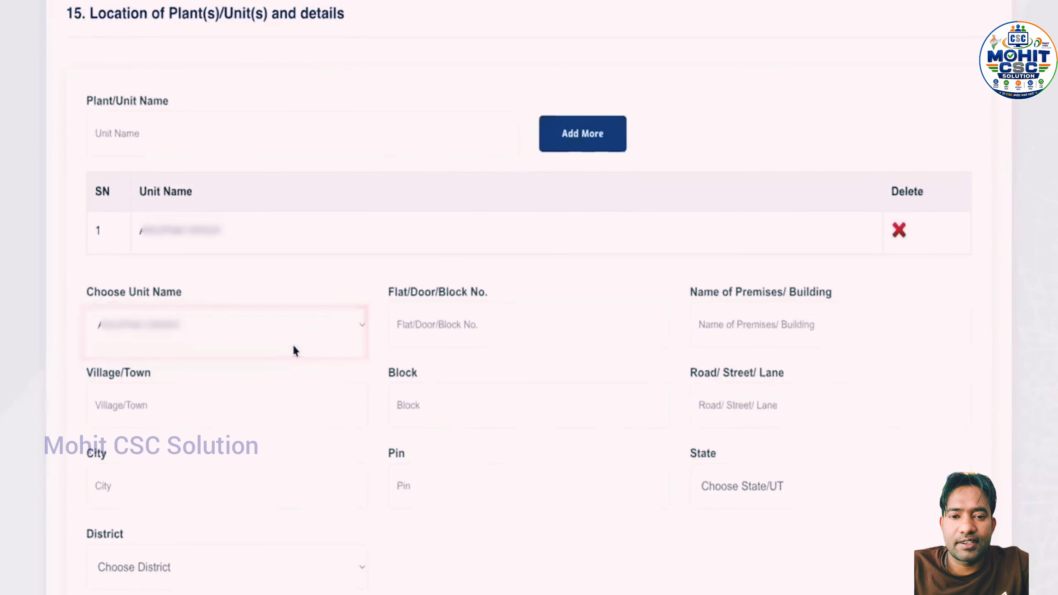
Fill the plant's flat number 0, premises and pin code, then add the address row
{"action": "left_click", "coordinate": [504, 335]}
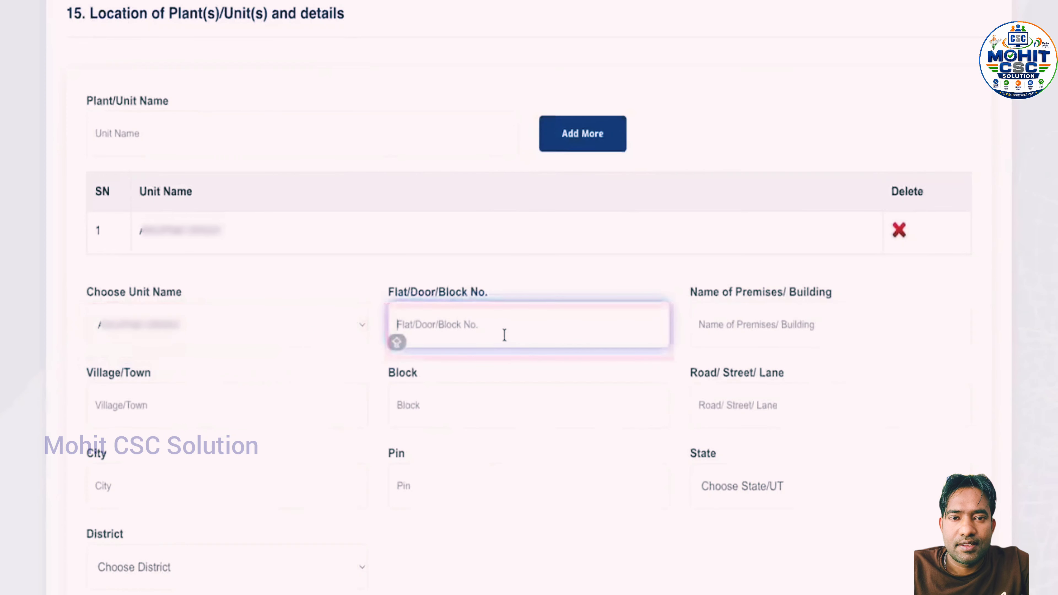
{"action": "type", "text": "0"}
{"action": "left_click", "coordinate": [794, 327]}
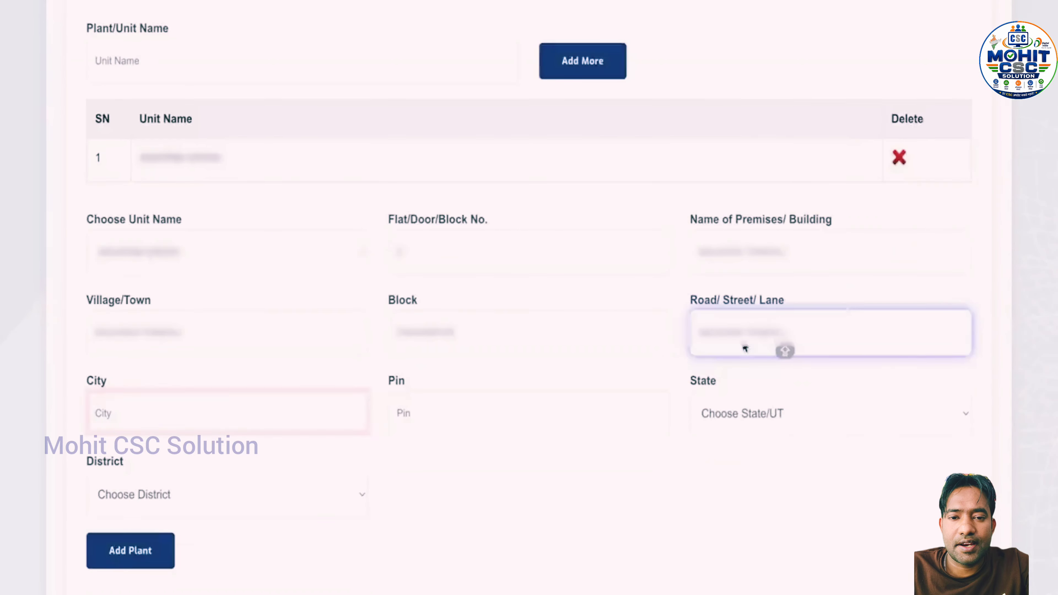
{"action": "left_click", "coordinate": [401, 412]}
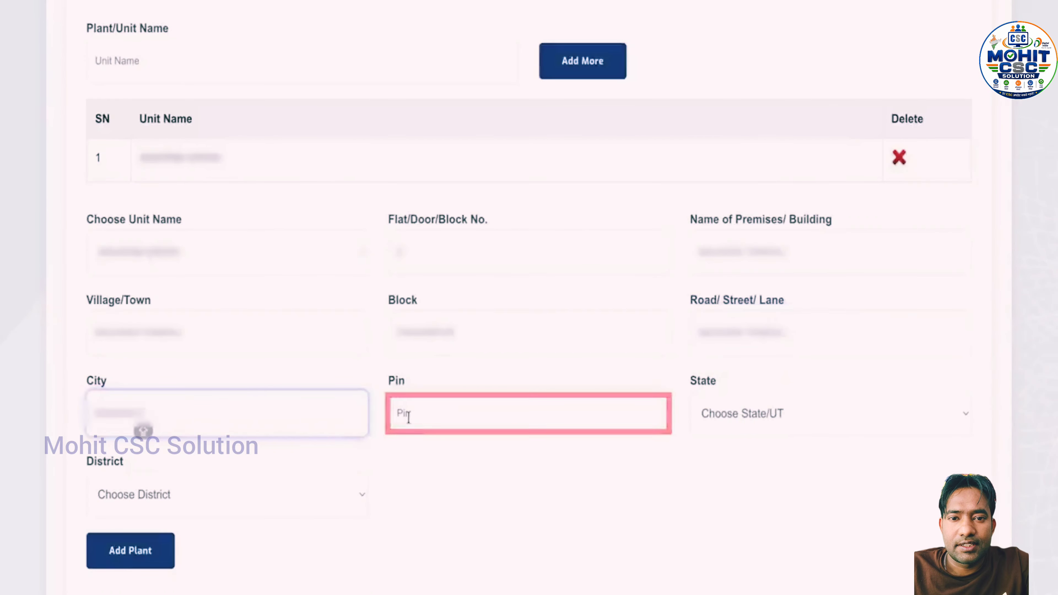
{"action": "type", "text": "2"}
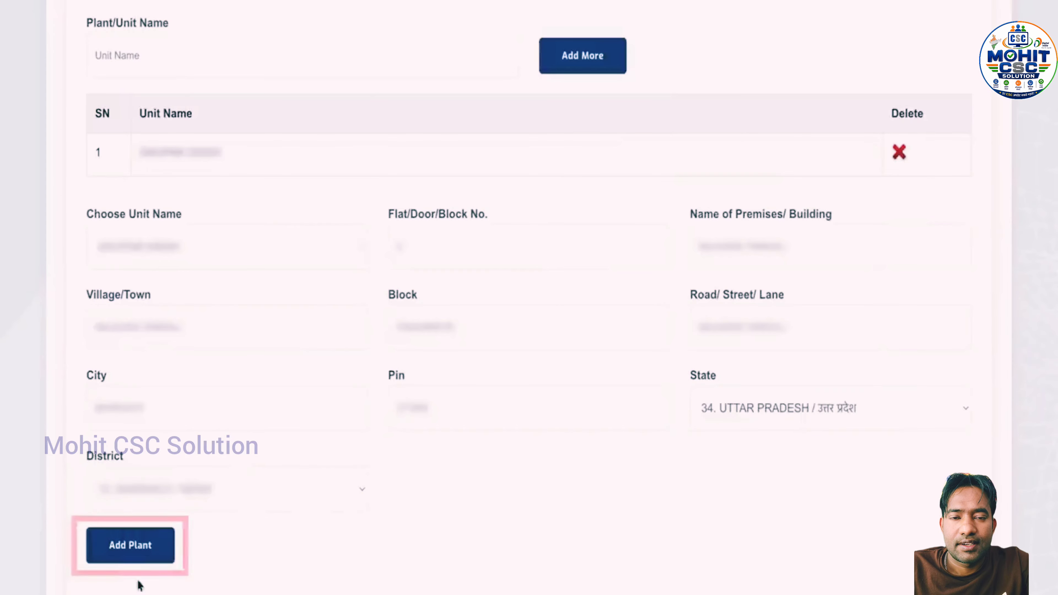
{"action": "left_click", "coordinate": [130, 546]}
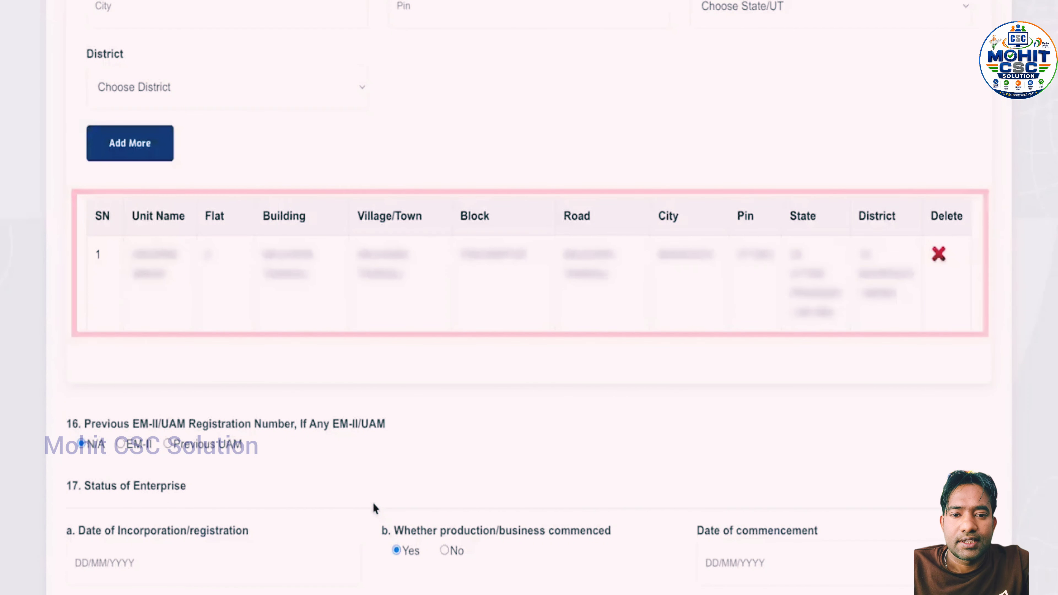
{"action": "scroll", "coordinate": [374, 505], "scroll_direction": "down", "scroll_amount": 5}
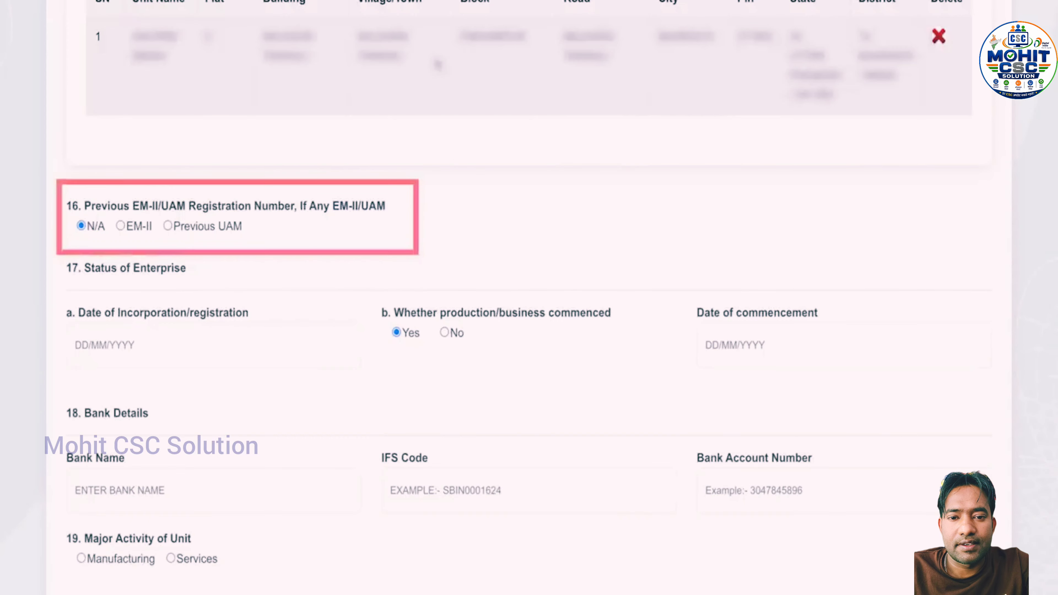
{"action": "scroll", "coordinate": [437, 64], "scroll_direction": "down", "scroll_amount": 4}
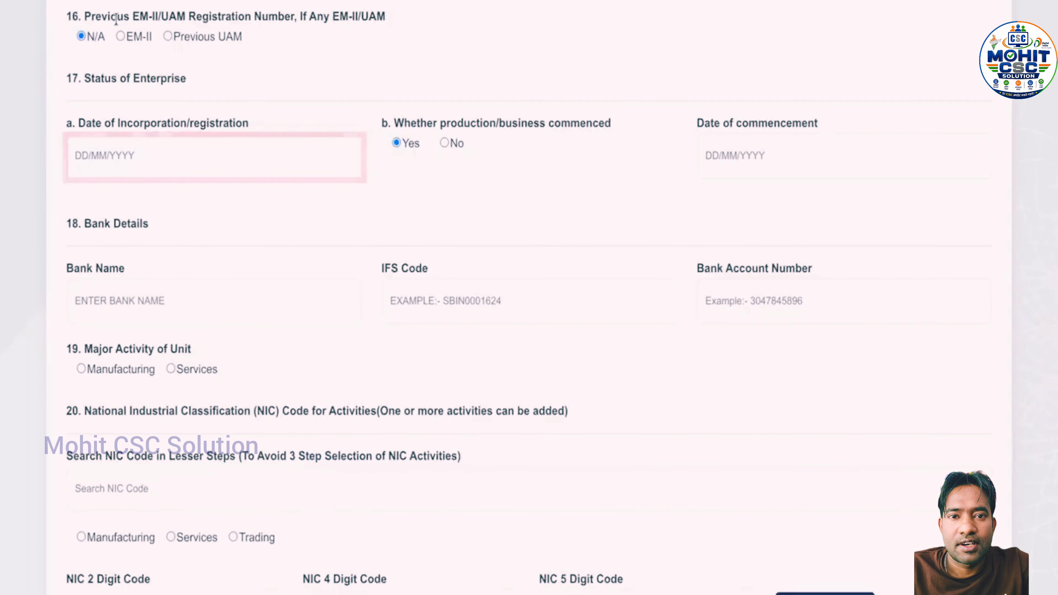
Set both Date of Incorporation and Date of commencement to 04/03/2026
{"action": "left_click", "coordinate": [135, 156]}
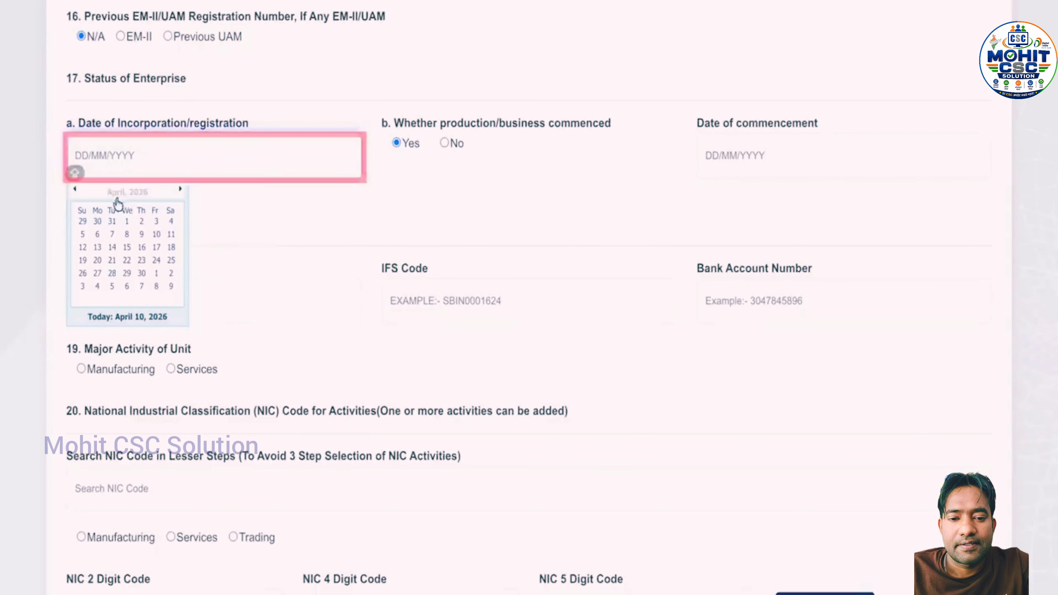
{"action": "left_click", "coordinate": [74, 191]}
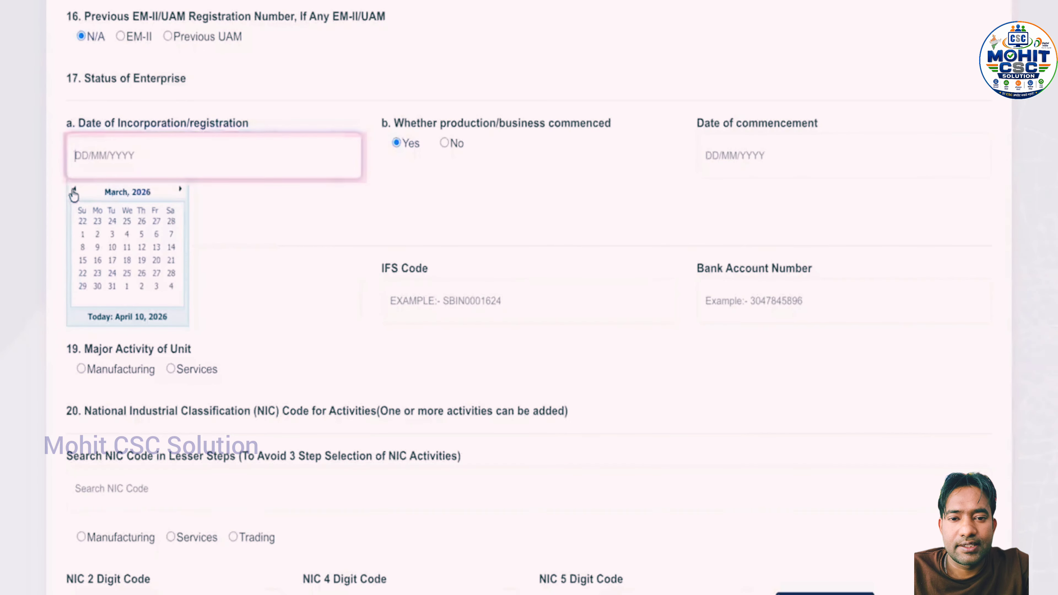
{"action": "left_click", "coordinate": [180, 190]}
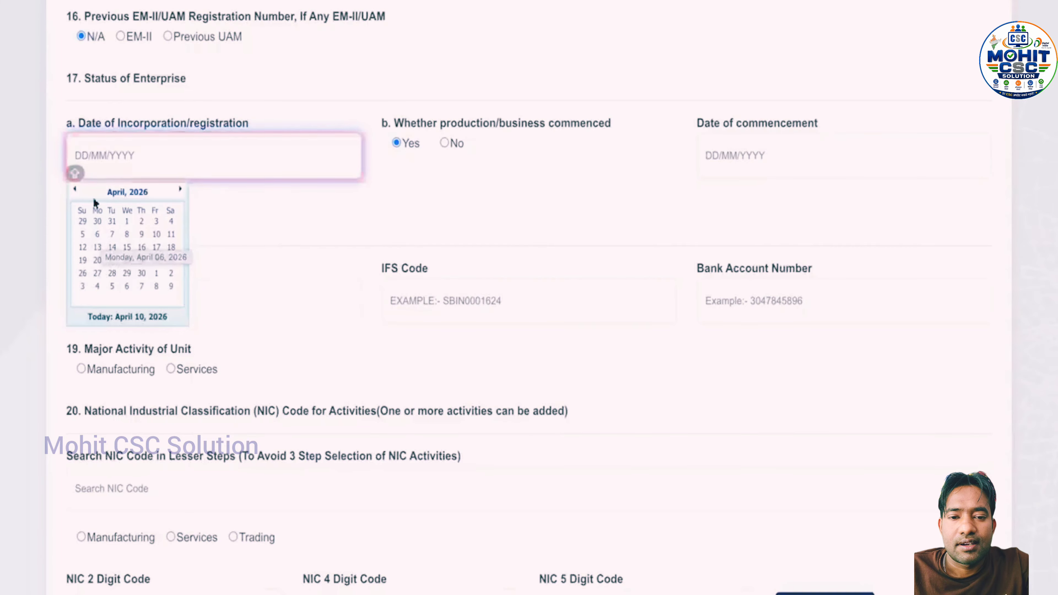
{"action": "left_click", "coordinate": [78, 191]}
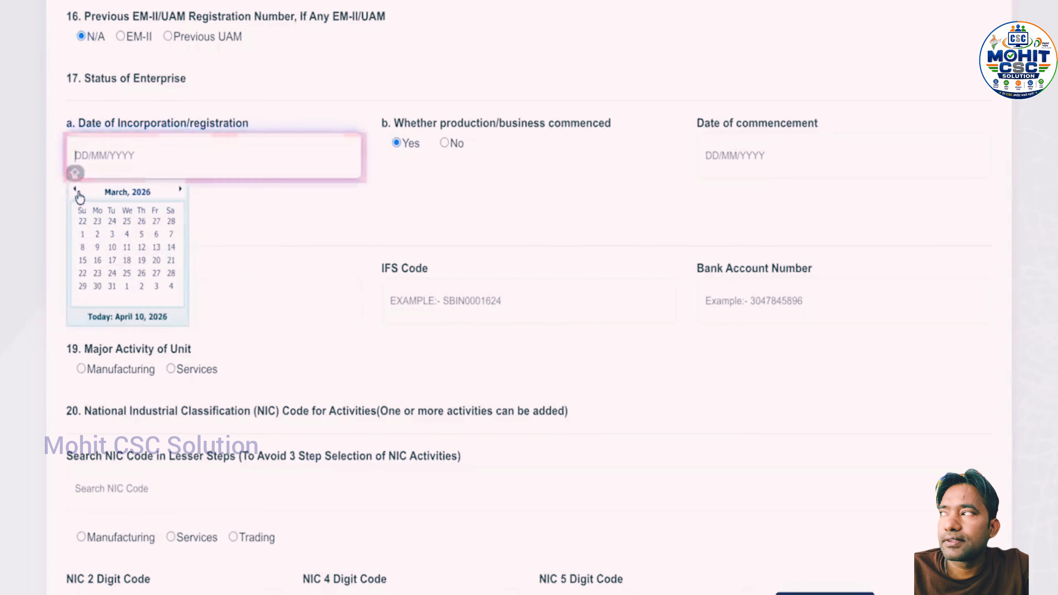
{"action": "left_click", "coordinate": [127, 234]}
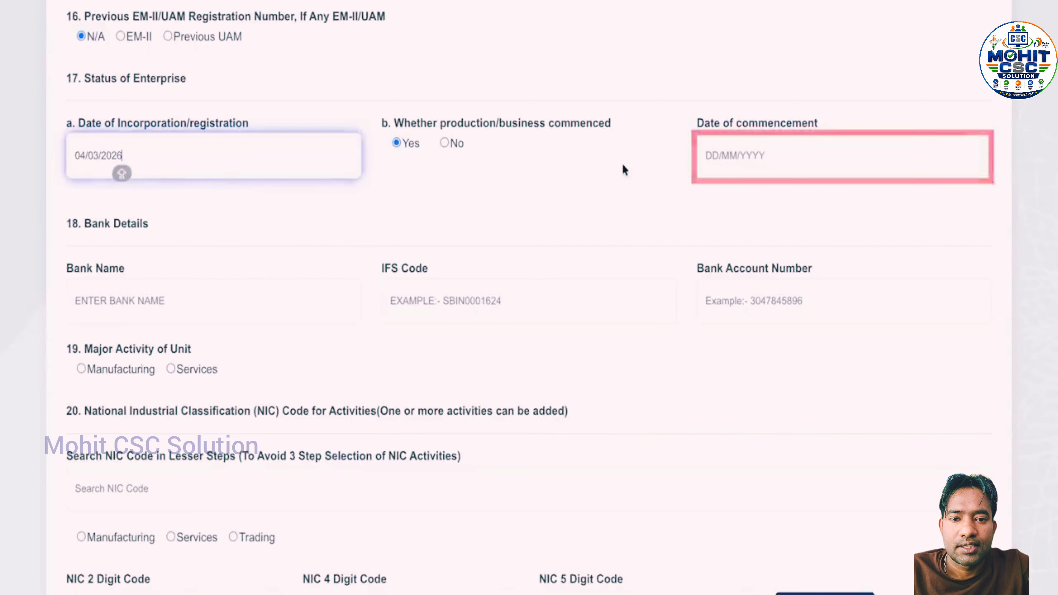
{"action": "left_click", "coordinate": [762, 154]}
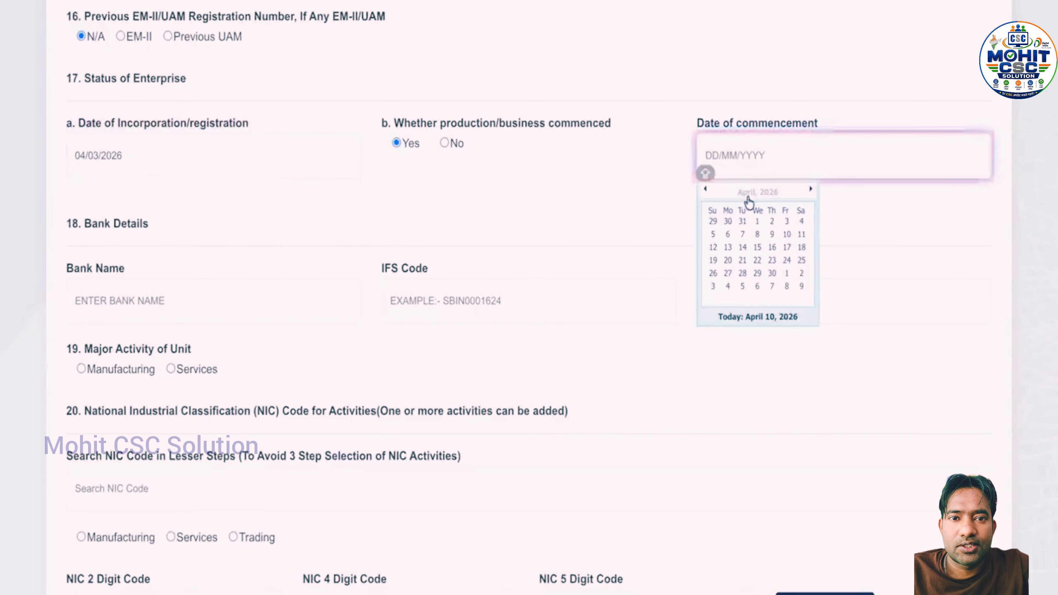
{"action": "left_click", "coordinate": [434, 146]}
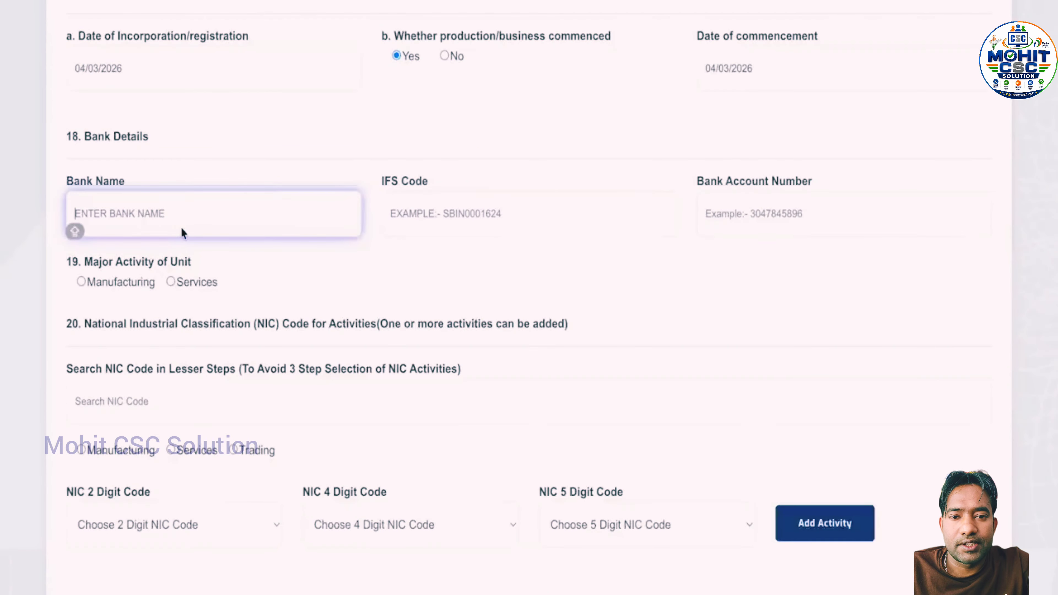
Enter ICICI BANK as the bank name, then fill in its IFS code and the bank account number
{"action": "scroll", "coordinate": [181, 233], "scroll_direction": "down", "scroll_amount": 2}
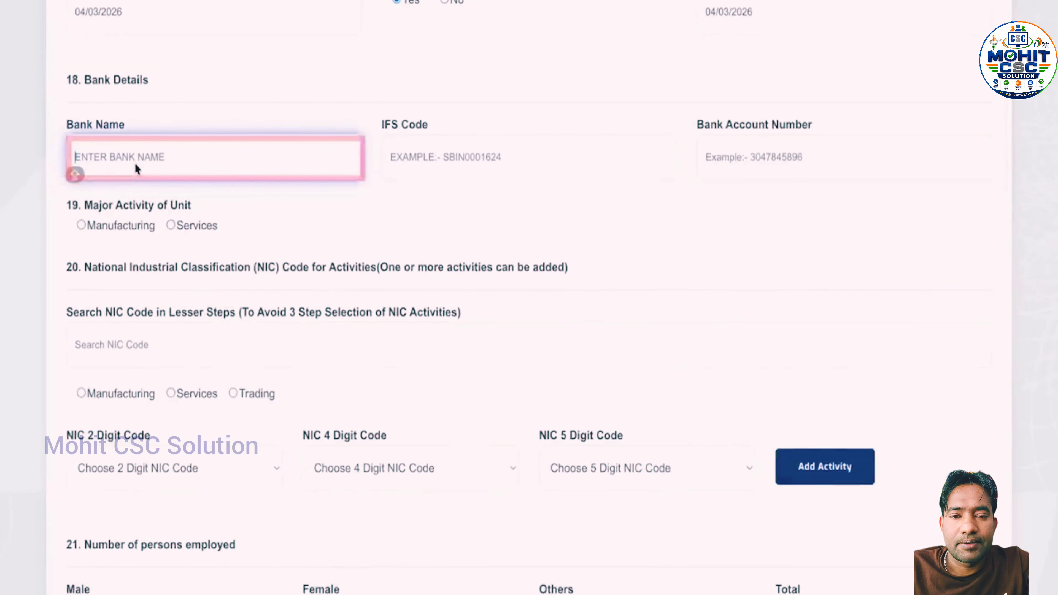
{"action": "type", "text": "ICICI BANK"}
{"action": "left_click", "coordinate": [440, 164]}
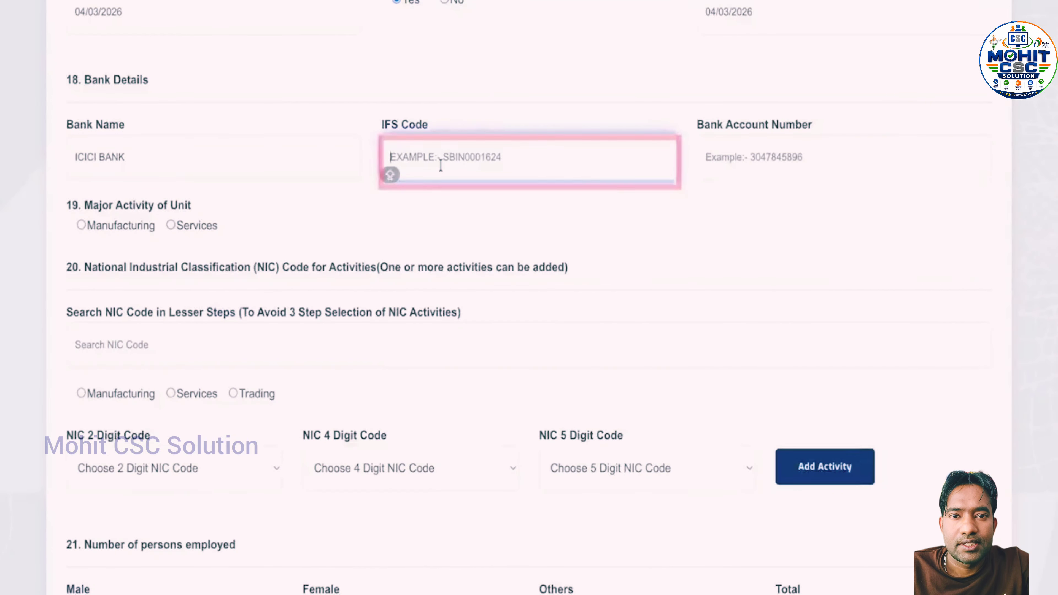
{"action": "type", "text": "ICIC0000000"}
{"action": "left_click", "coordinate": [732, 163]}
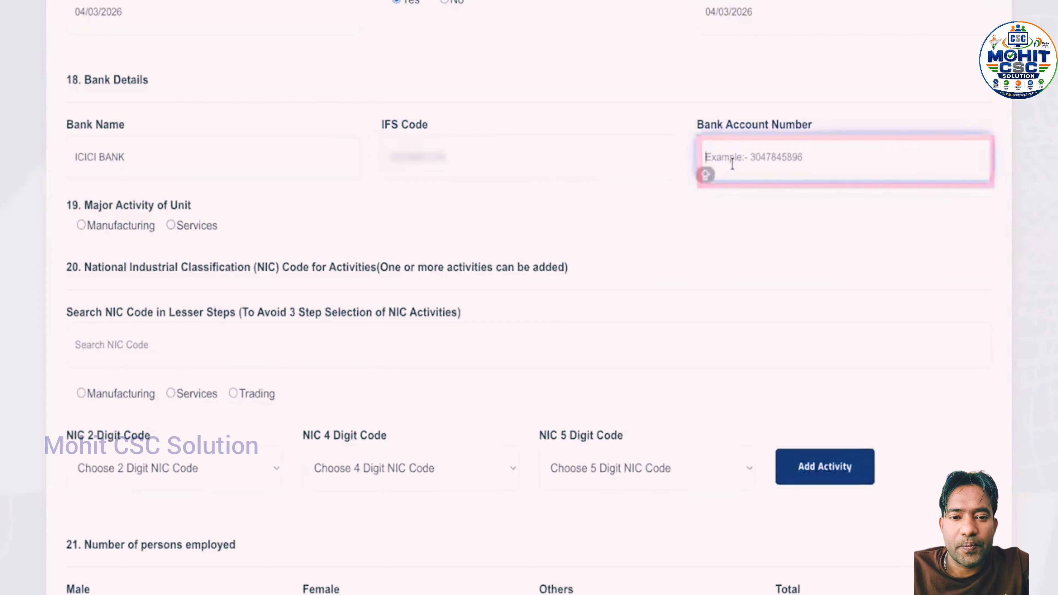
{"action": "type", "text": "000000000000"}
{"action": "scroll", "coordinate": [213, 131], "scroll_direction": "down", "scroll_amount": 3}
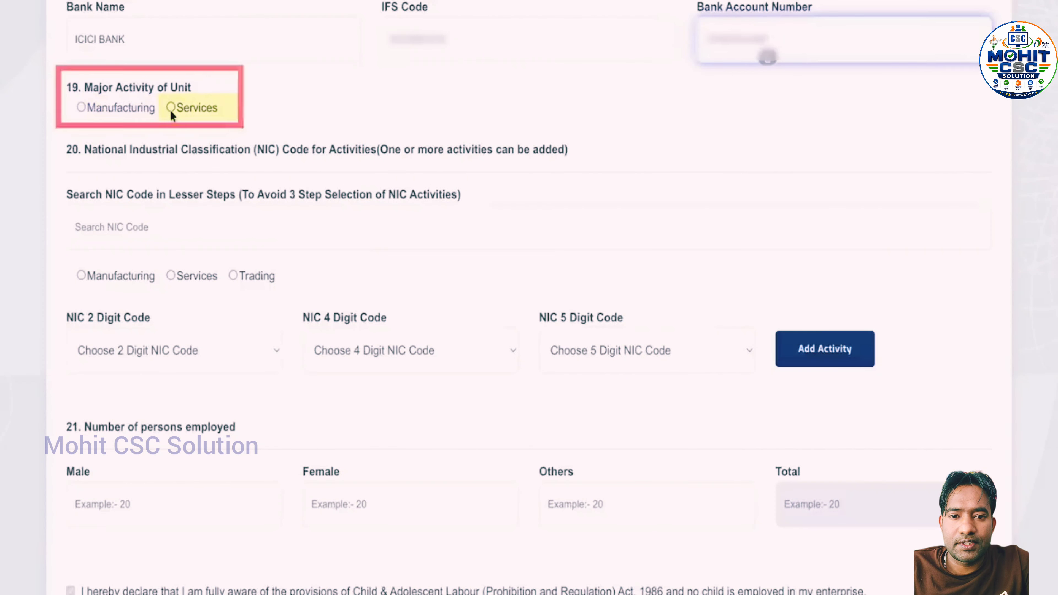
Set the unit's major activity to Services and limit the NIC code lookup to services
{"action": "left_click", "coordinate": [171, 108]}
{"action": "scroll", "coordinate": [482, 246], "scroll_direction": "down", "scroll_amount": 1}
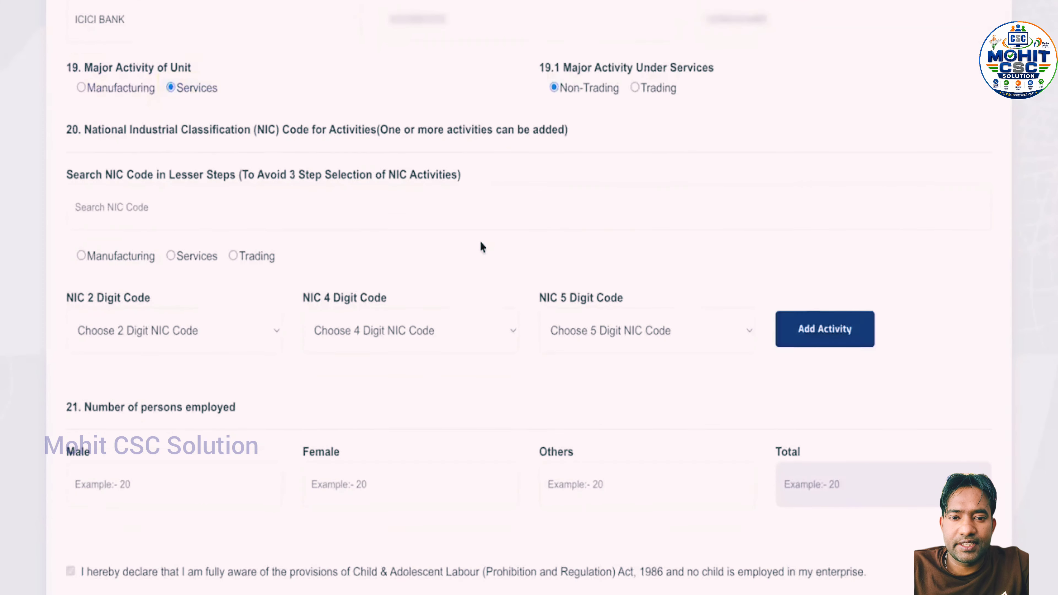
{"action": "scroll", "coordinate": [482, 247], "scroll_direction": "down", "scroll_amount": 2}
{"action": "left_click", "coordinate": [162, 129]}
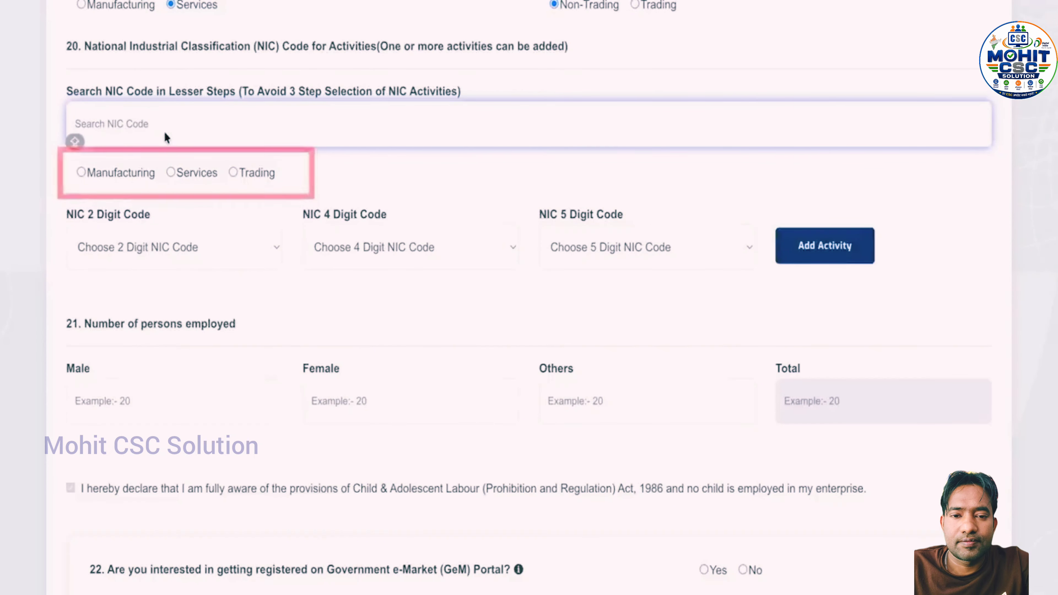
{"action": "scroll", "coordinate": [166, 179], "scroll_direction": "up", "scroll_amount": 1}
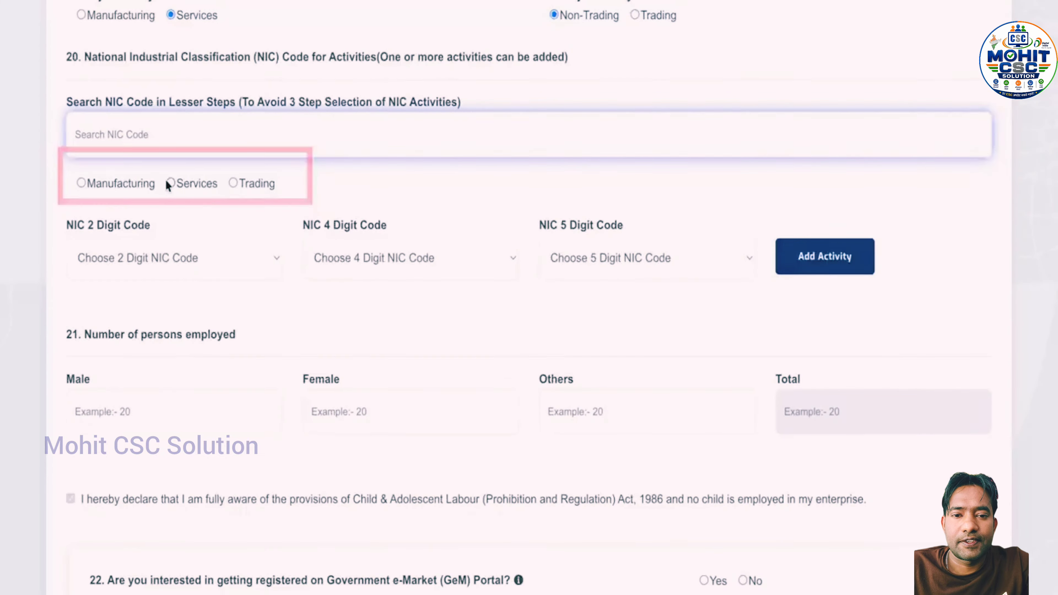
{"action": "left_click", "coordinate": [171, 183]}
{"action": "scroll", "coordinate": [168, 250], "scroll_direction": "down", "scroll_amount": 1}
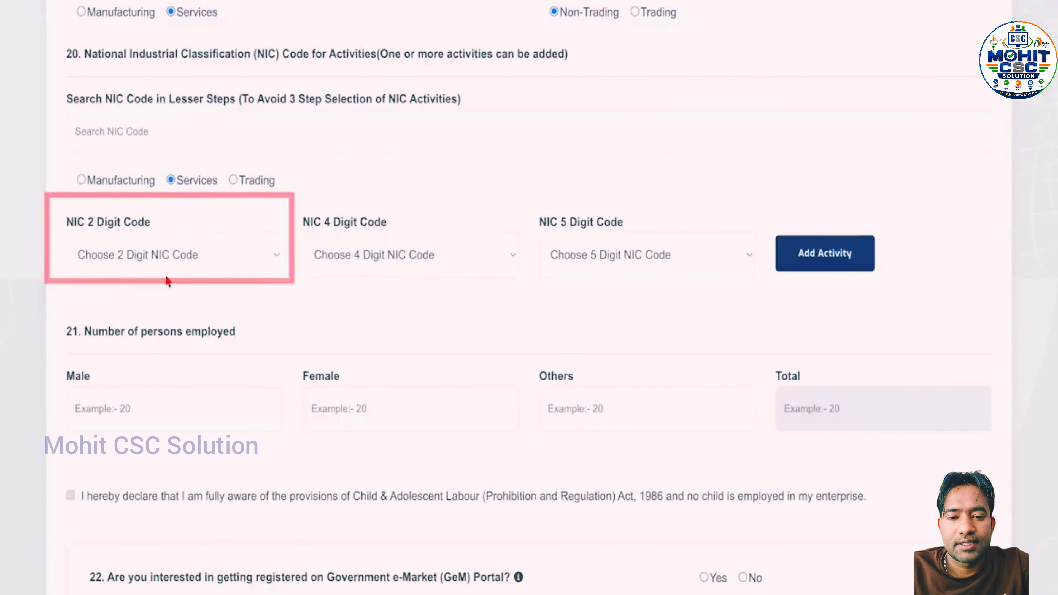
Pick NIC codes 96, 9609 and 96095 (sauna, steam baths) and add them as an activity
{"action": "left_click", "coordinate": [176, 258]}
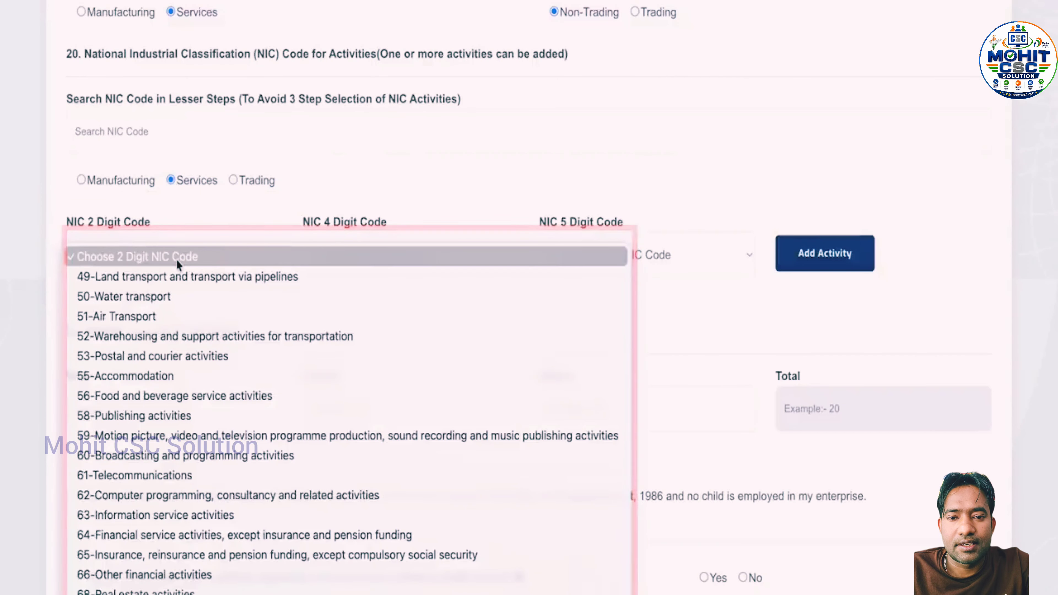
{"action": "scroll", "coordinate": [176, 258], "scroll_direction": "down", "scroll_amount": 5}
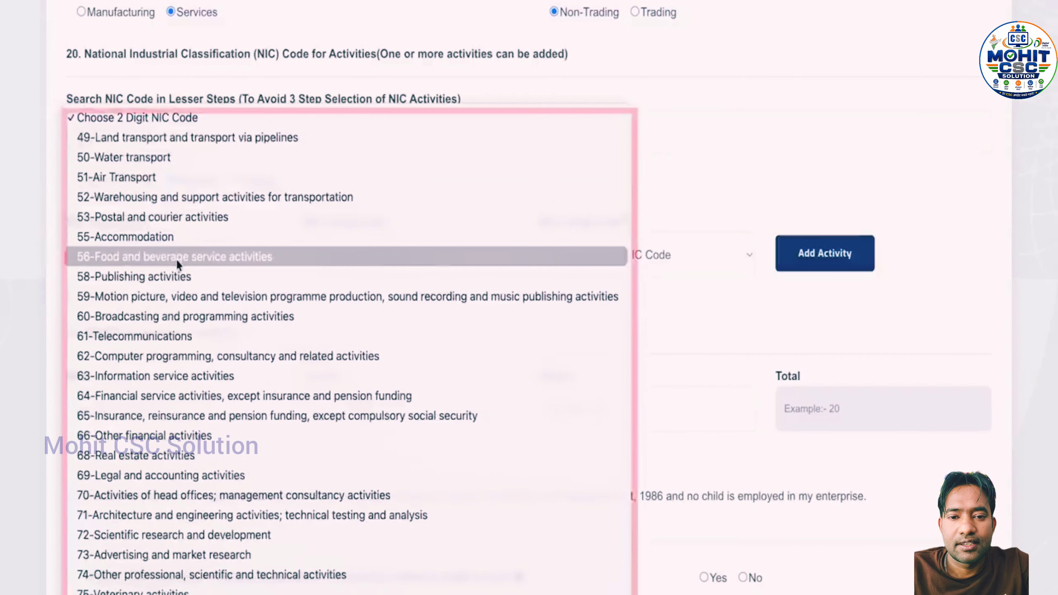
{"action": "scroll", "coordinate": [165, 77], "scroll_direction": "down", "scroll_amount": 10}
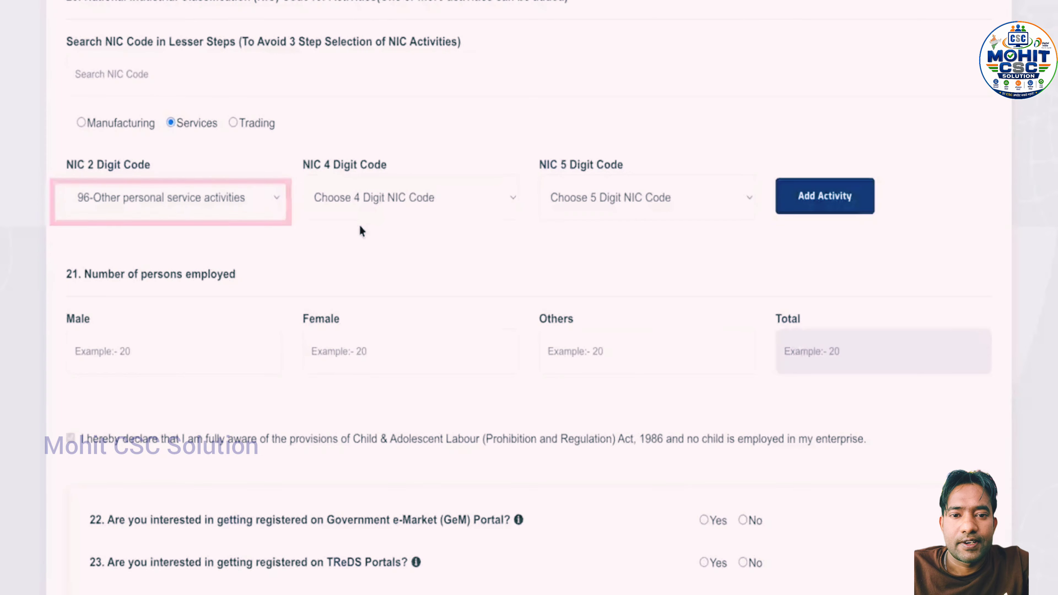
{"action": "left_click", "coordinate": [378, 199]}
{"action": "left_click", "coordinate": [417, 284]}
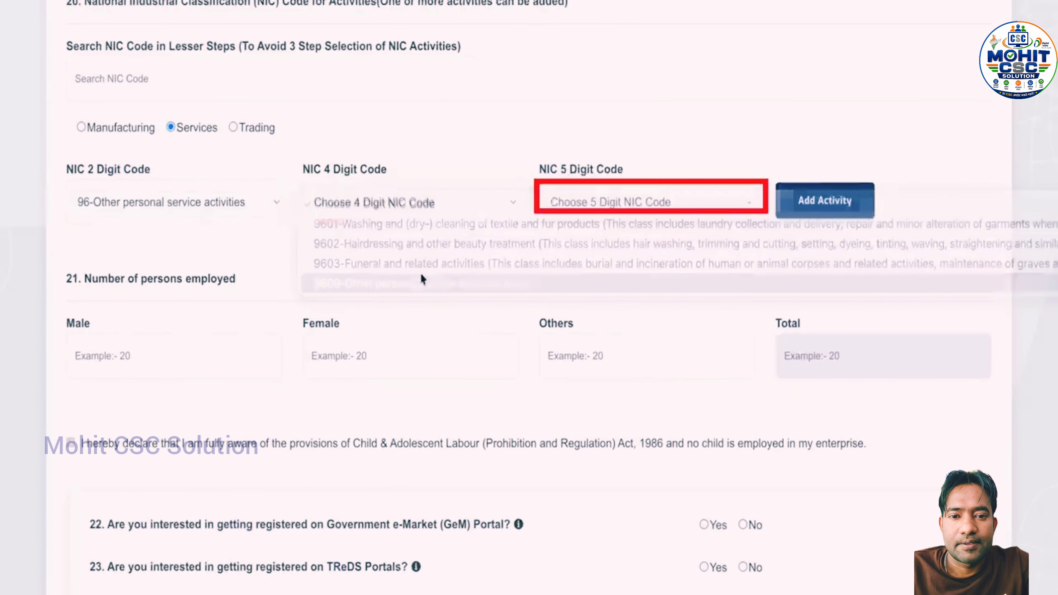
{"action": "left_click", "coordinate": [564, 203]}
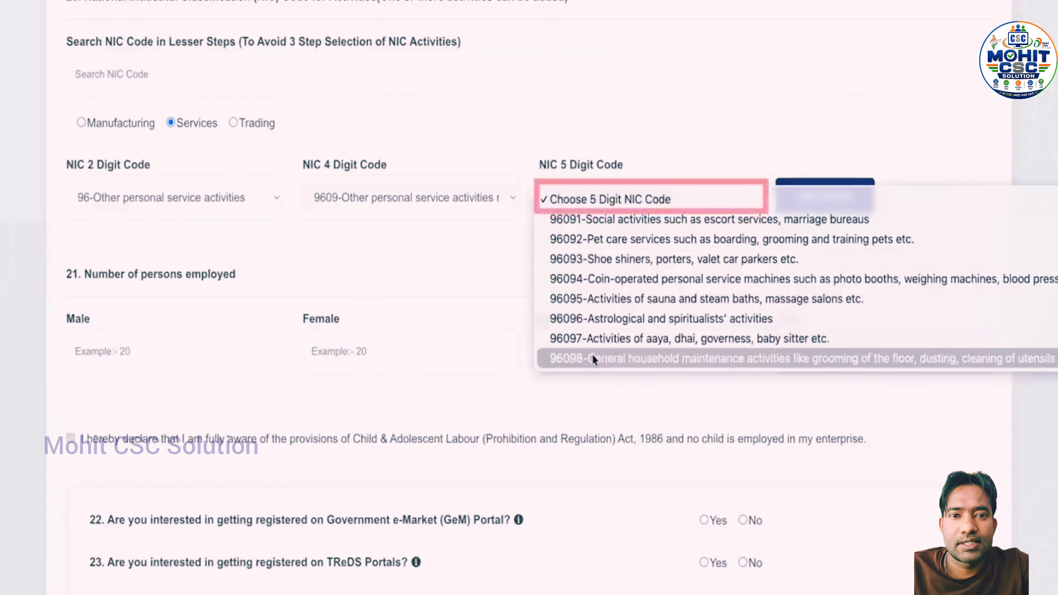
{"action": "left_click", "coordinate": [626, 298]}
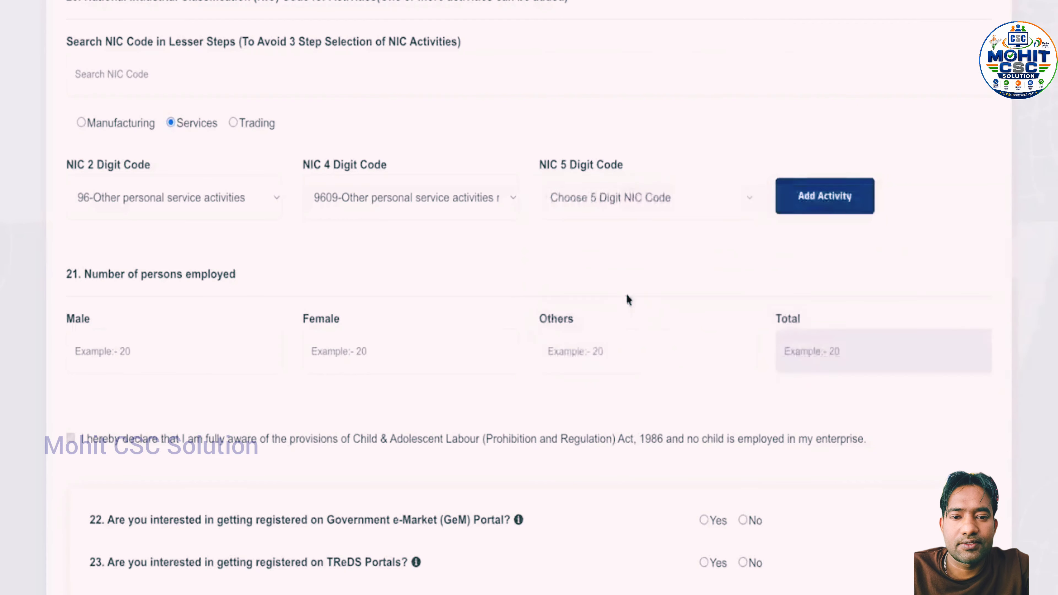
{"action": "left_click", "coordinate": [825, 200]}
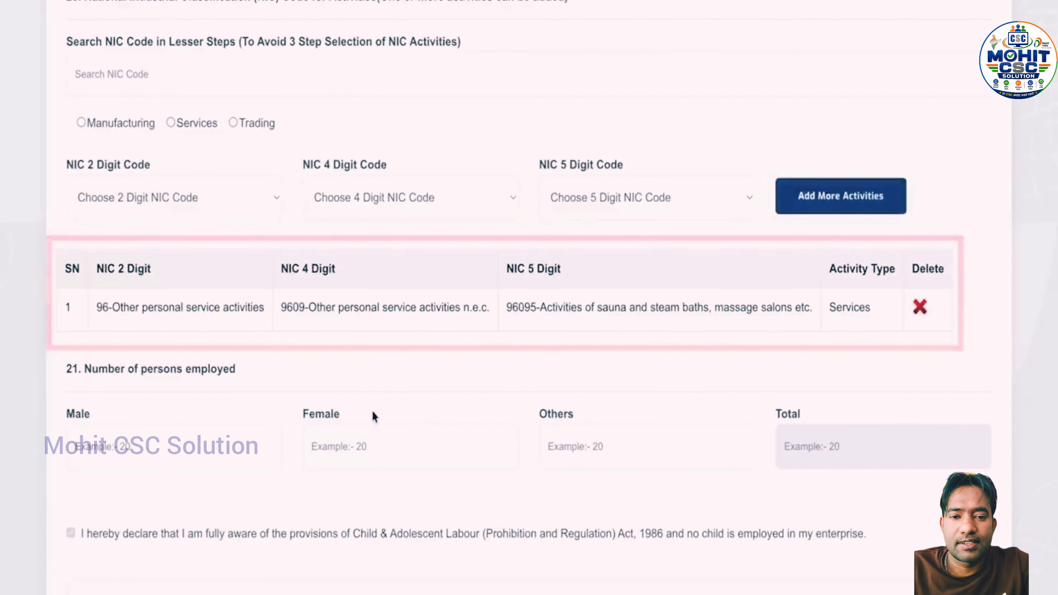
Enter the employee counts as 0 male, 2 female and 2 others, for 4 in total
{"action": "scroll", "coordinate": [371, 414], "scroll_direction": "down", "scroll_amount": 3}
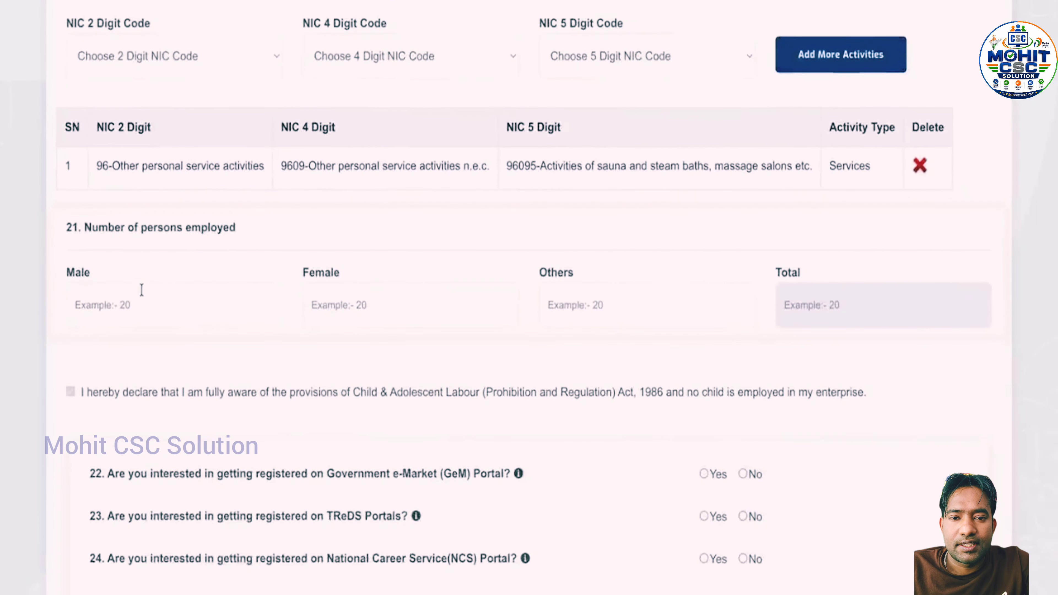
{"action": "left_click", "coordinate": [144, 295]}
{"action": "scroll", "coordinate": [143, 296], "scroll_direction": "down", "scroll_amount": 1}
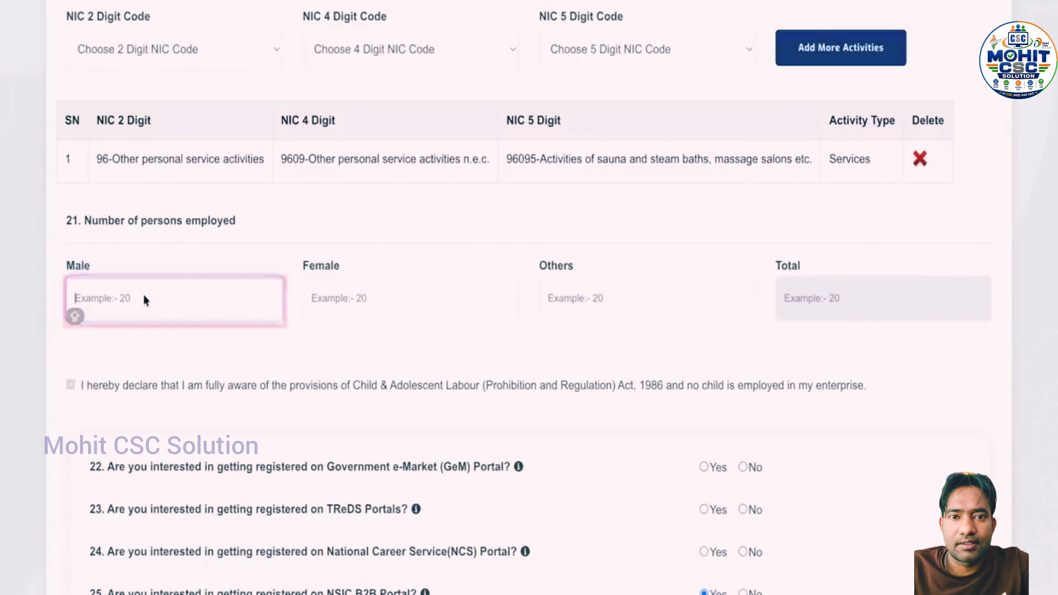
{"action": "type", "text": "0"}
{"action": "left_click", "coordinate": [439, 301]}
{"action": "type", "text": "2"}
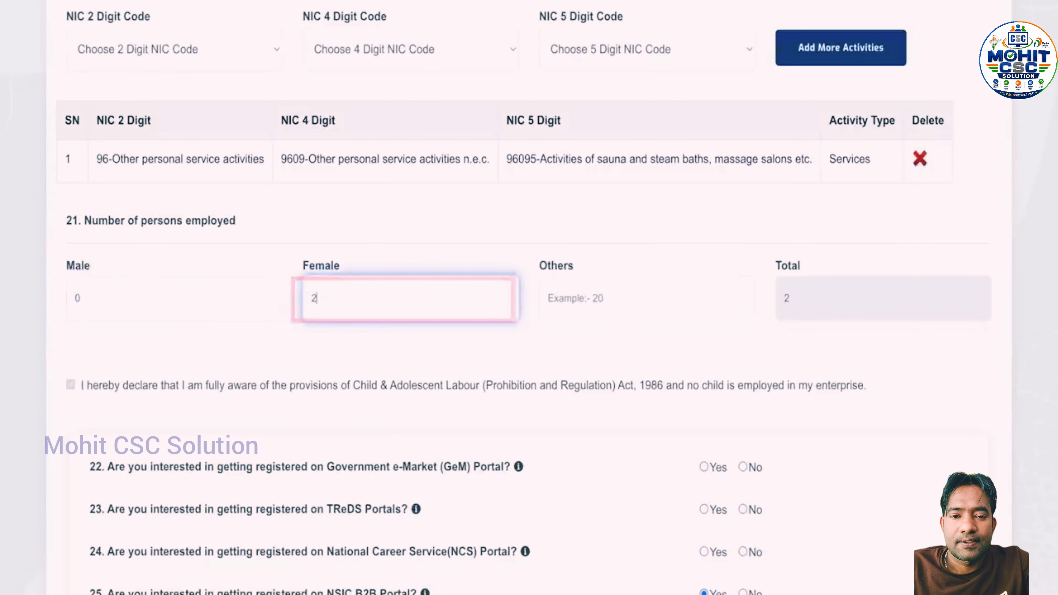
{"action": "left_click", "coordinate": [612, 297]}
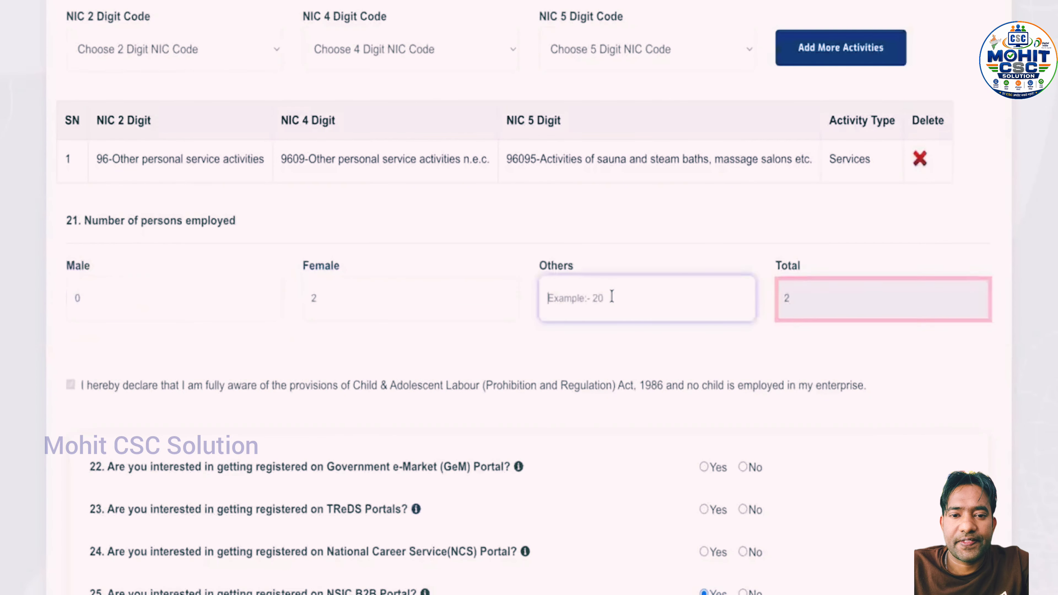
{"action": "type", "text": "2"}
{"action": "scroll", "coordinate": [628, 373], "scroll_direction": "down", "scroll_amount": 5}
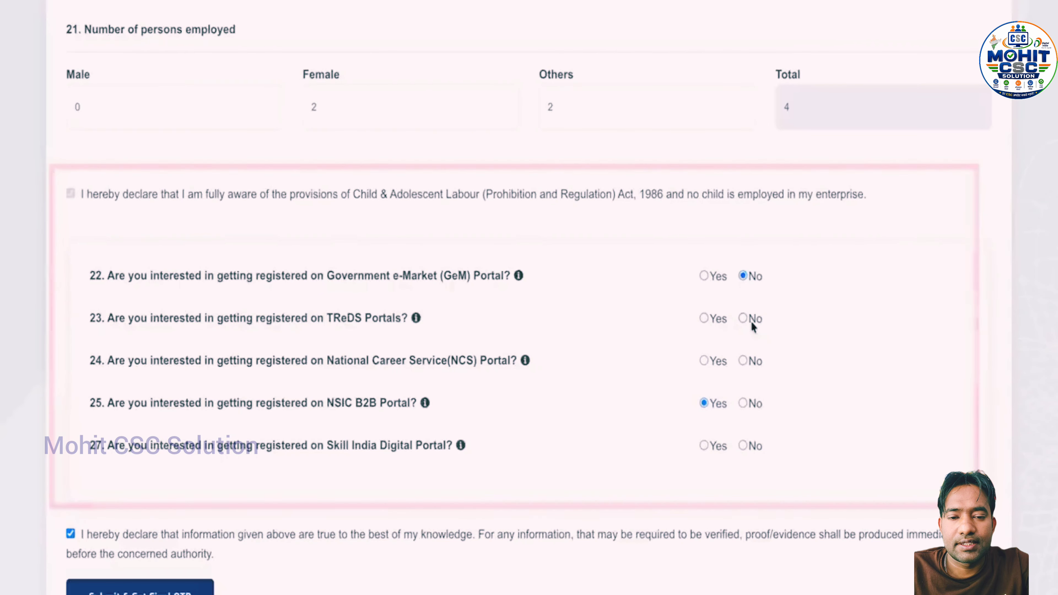
Answer No to questions 23, 24 and 27 (TReDS, NCS, Skill India), then request the final OTP
{"action": "left_click", "coordinate": [743, 319]}
{"action": "left_click", "coordinate": [743, 361]}
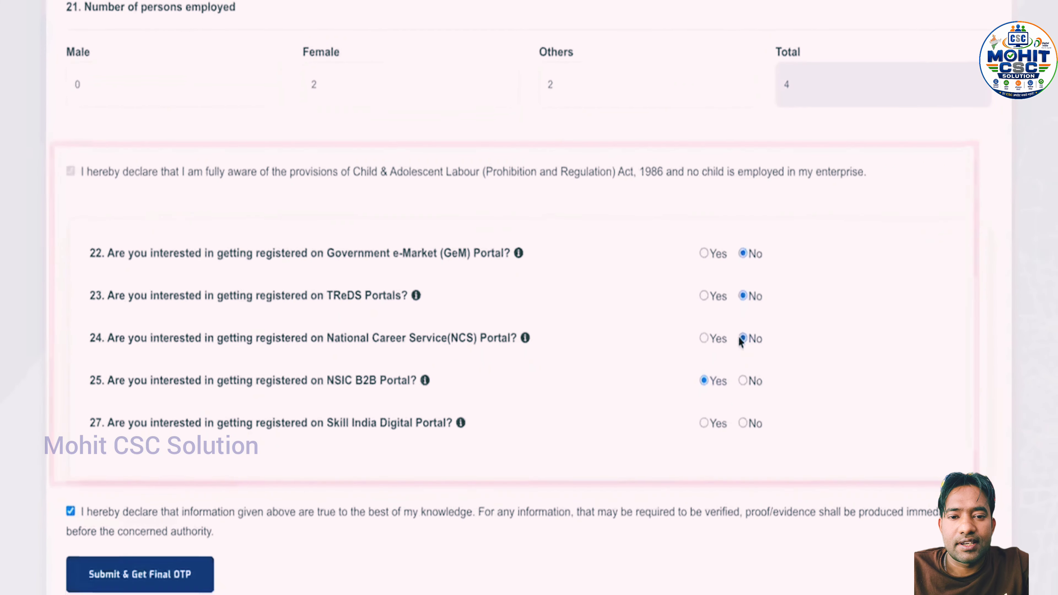
{"action": "left_click", "coordinate": [743, 390]}
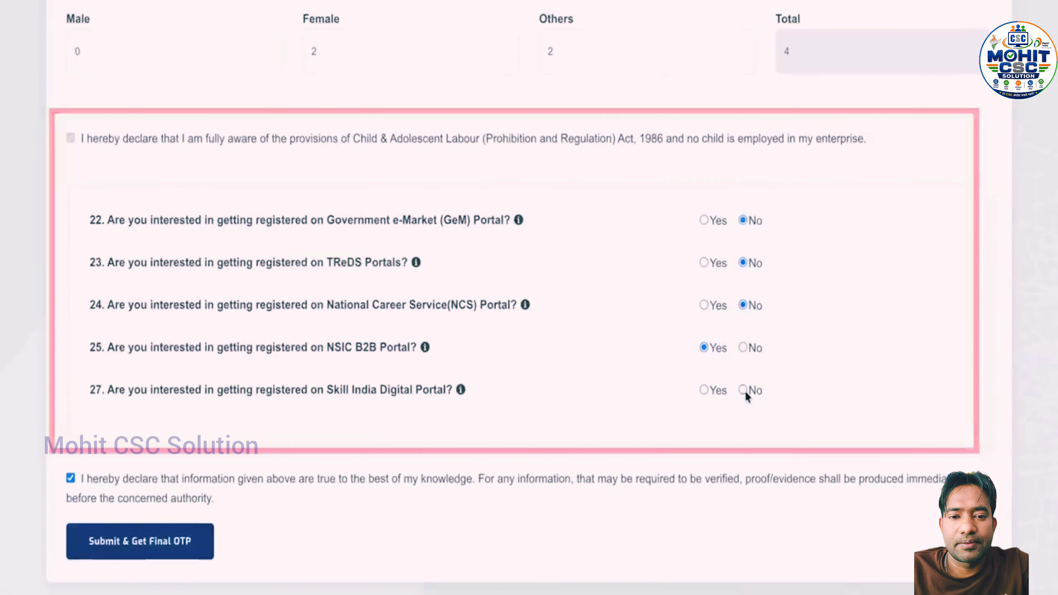
{"action": "left_click", "coordinate": [139, 533]}
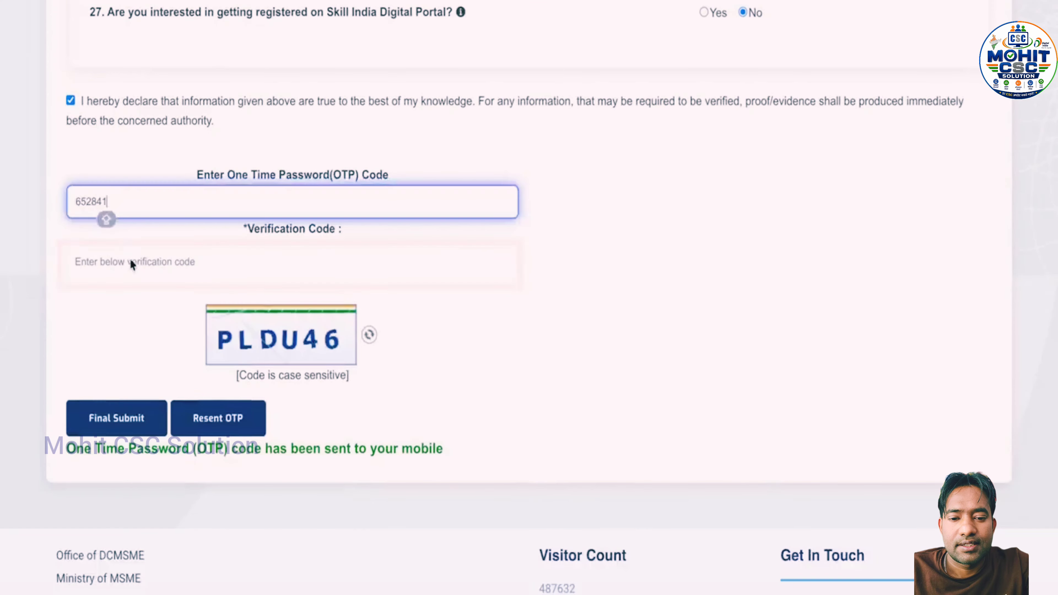
Enter the captcha verification code and final-submit the registration
{"action": "left_click", "coordinate": [131, 264]}
{"action": "type", "text": "P"}
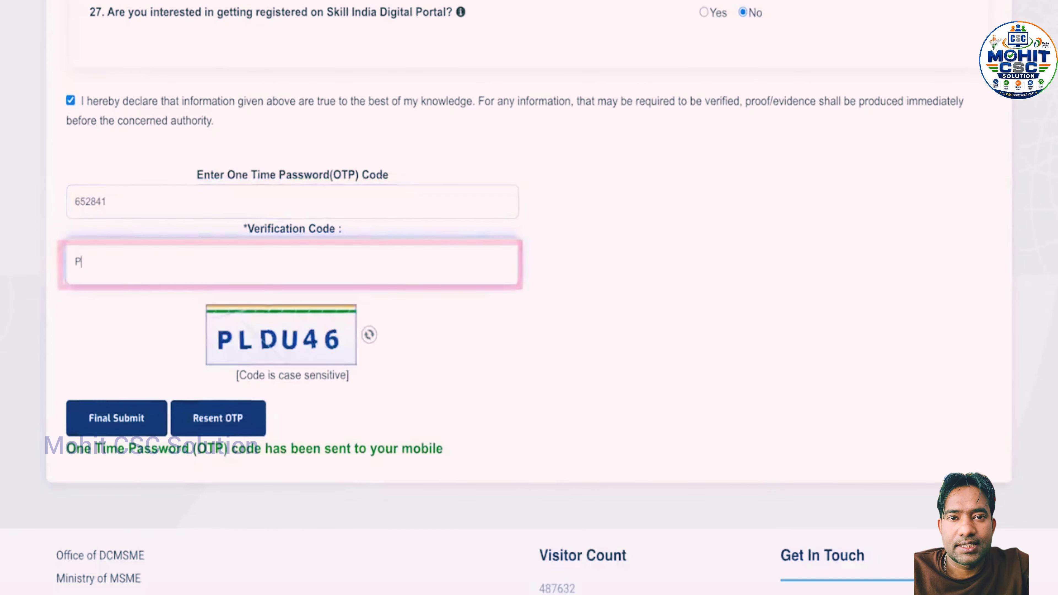
{"action": "type", "text": "LDU"}
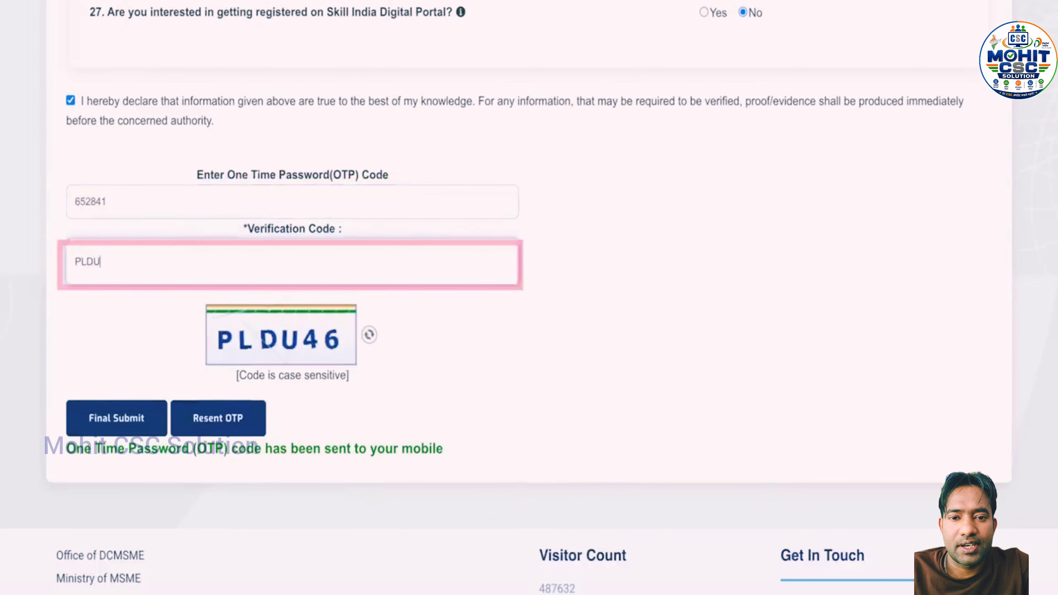
{"action": "type", "text": "46"}
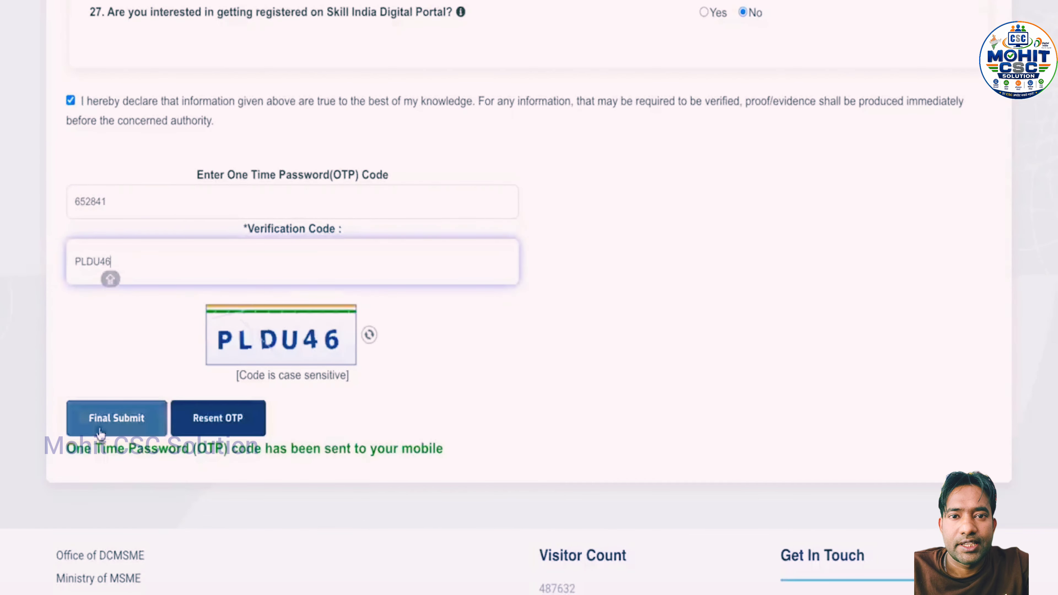
{"action": "left_click", "coordinate": [107, 425]}
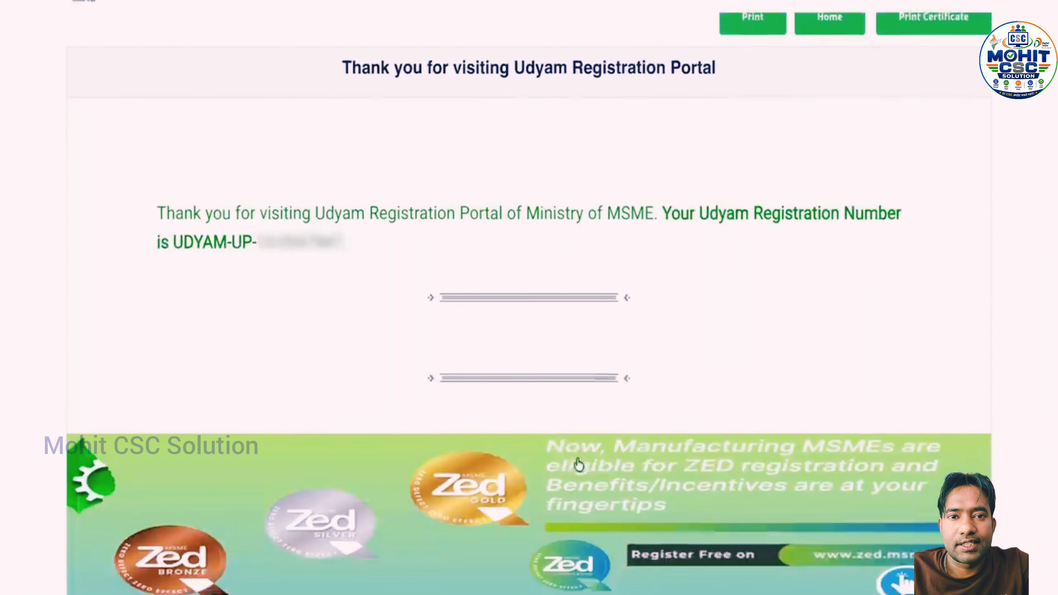
Scroll back up the thank-you page toward the Login menu
{"action": "scroll", "coordinate": [577, 465], "scroll_direction": "up", "scroll_amount": 3}
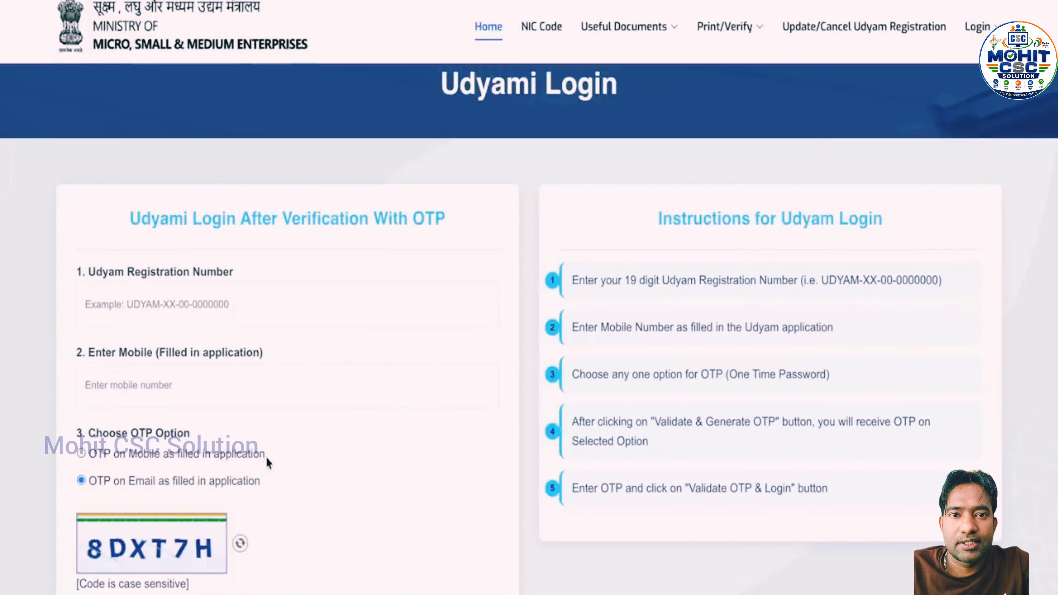
Enter the registration number and registered mobile number, choose OTP on Mobile, fill in the captcha and generate the OTP
{"action": "left_click", "coordinate": [114, 304]}
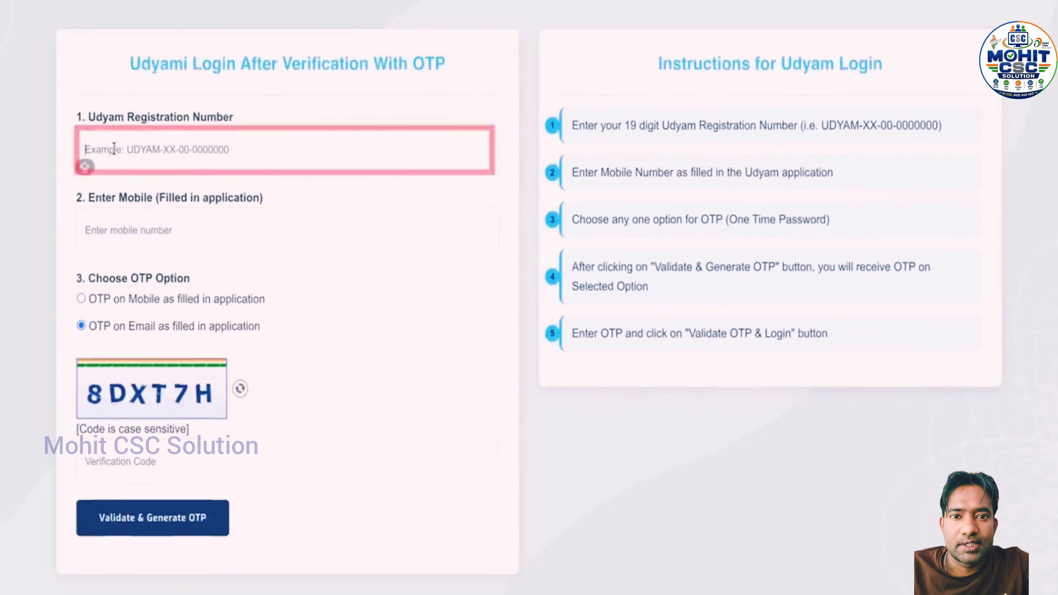
{"action": "left_click", "coordinate": [81, 243]}
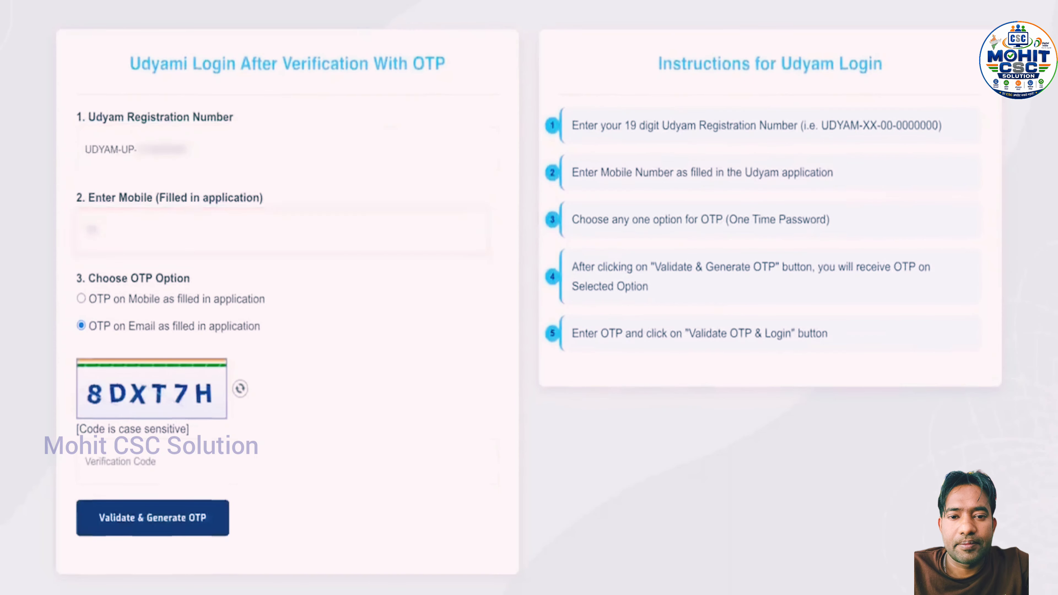
{"action": "type", "text": "9876"}
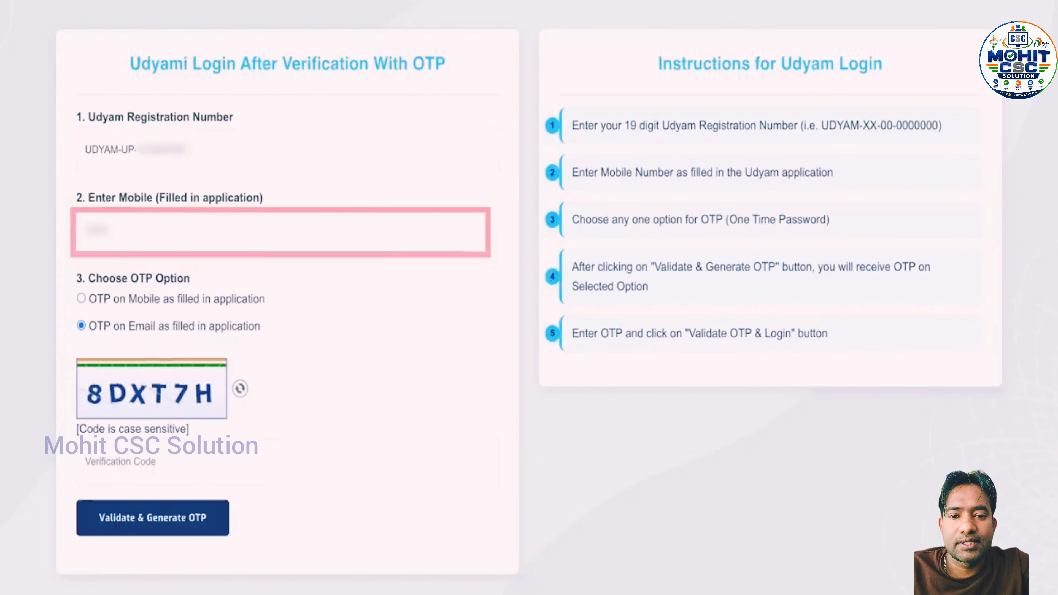
{"action": "type", "text": "543210"}
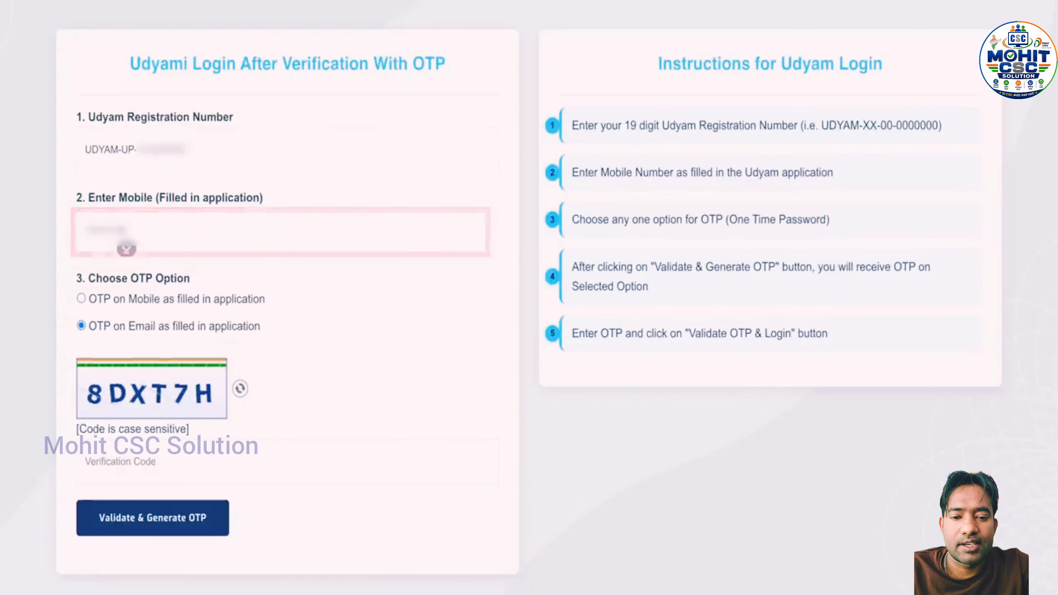
{"action": "type", "text": "10"}
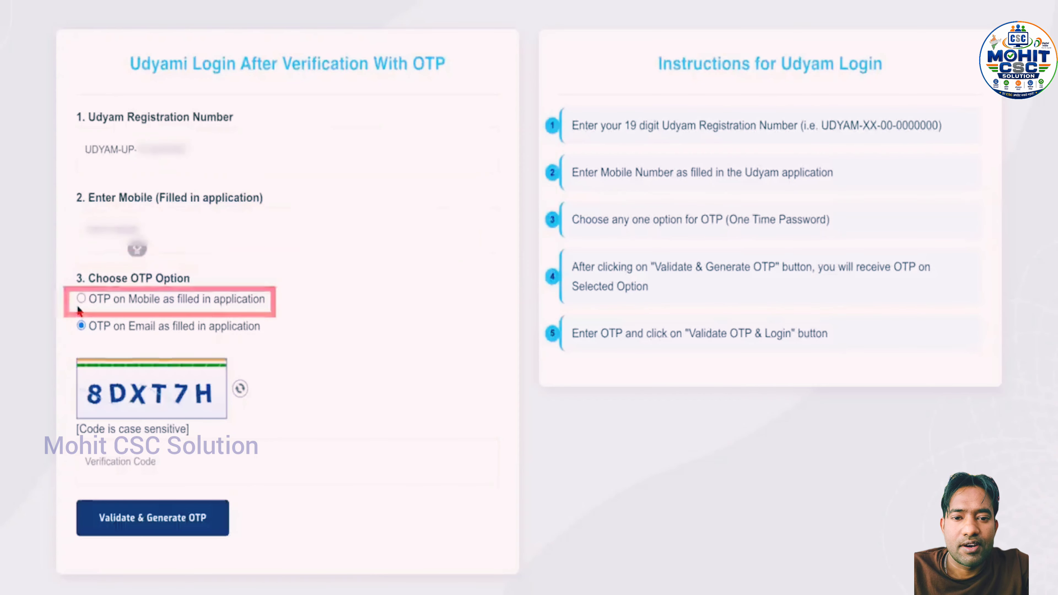
{"action": "left_click", "coordinate": [79, 299]}
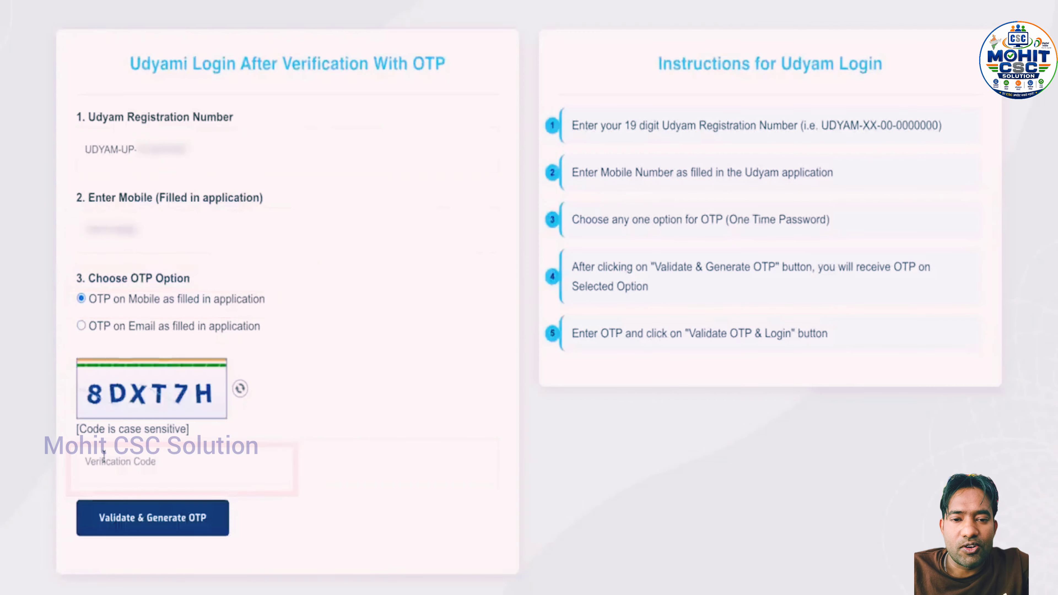
{"action": "left_click", "coordinate": [85, 479]}
{"action": "type", "text": "8D"}
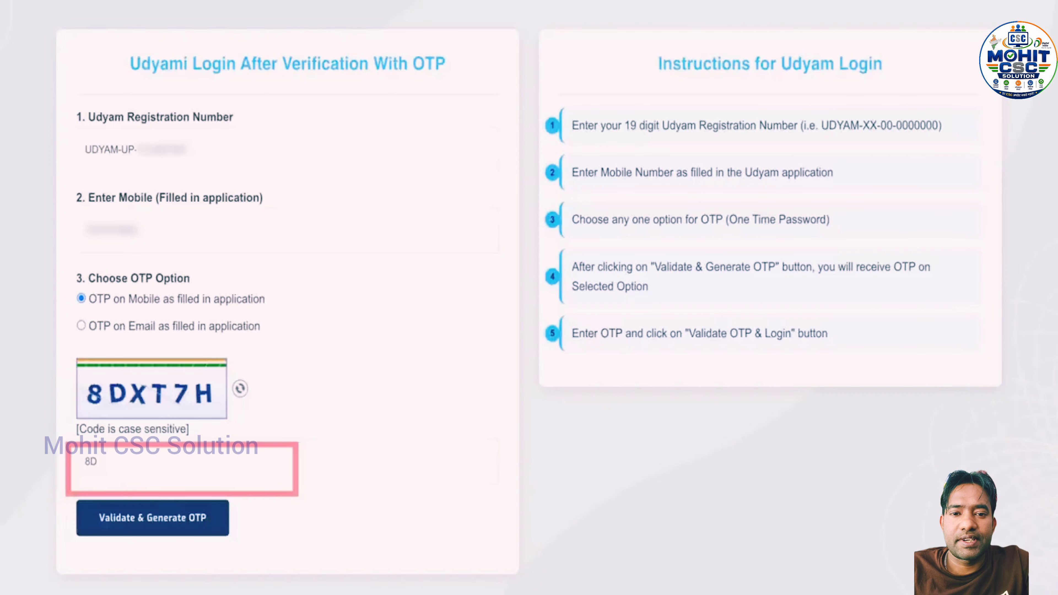
{"action": "type", "text": "XT7H"}
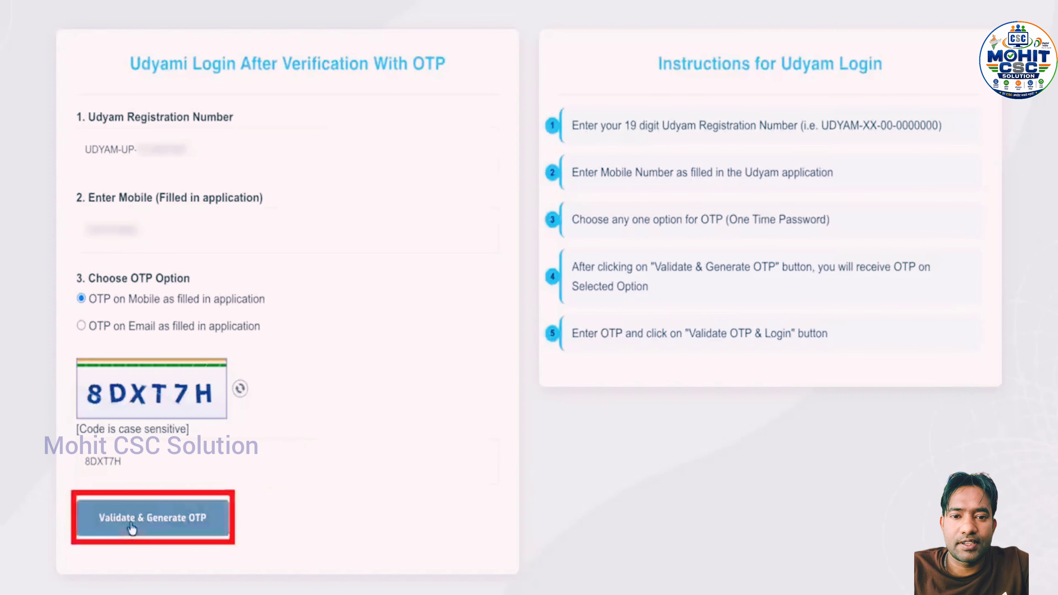
{"action": "left_click", "coordinate": [132, 526]}
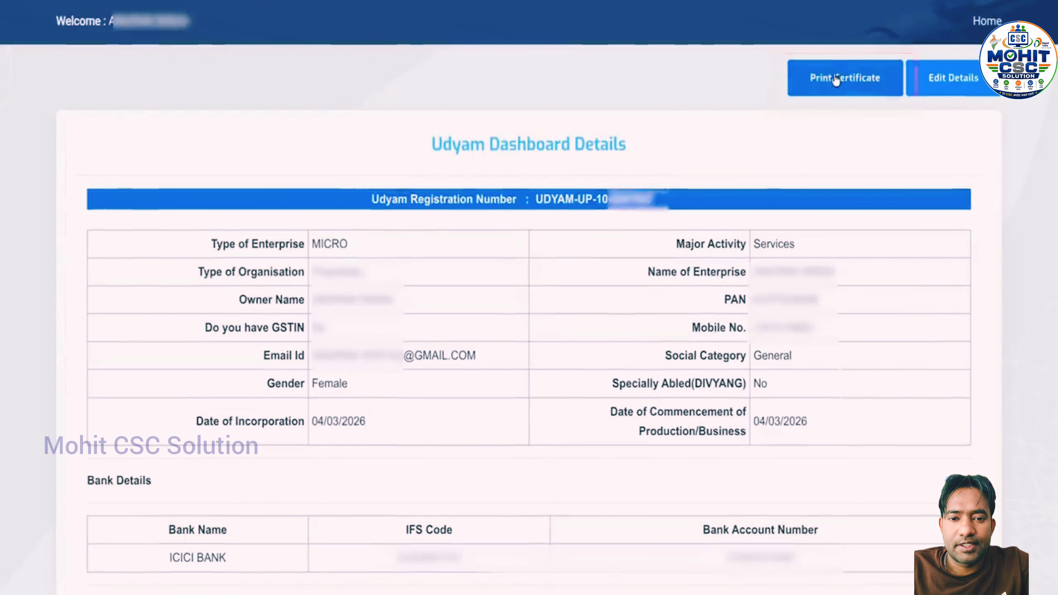
Open the certificate's Print with Annexure view, then dismiss Chrome's print dialog
{"action": "left_click", "coordinate": [836, 80]}
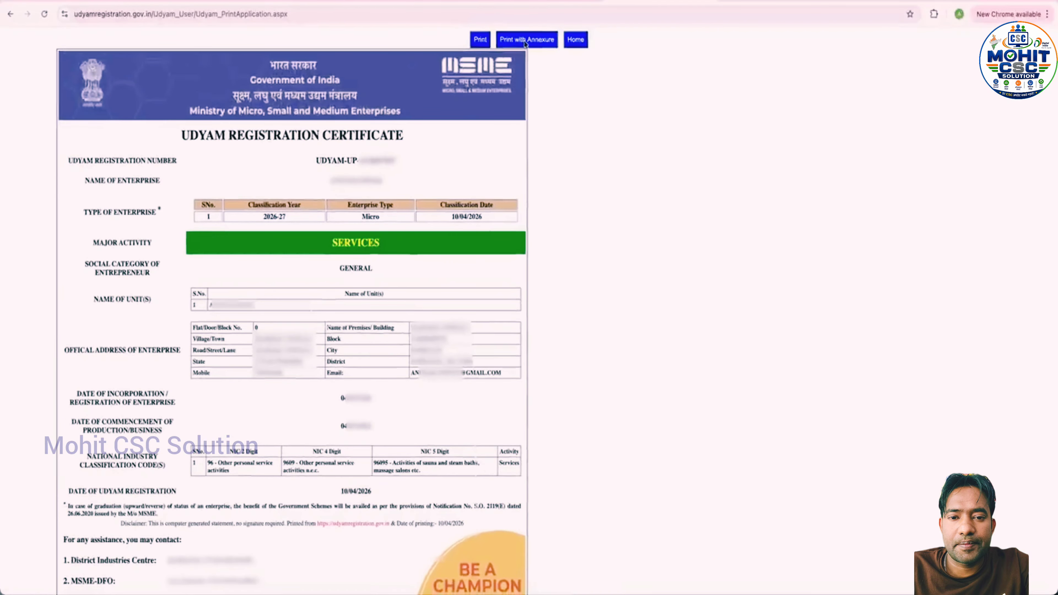
{"action": "left_click", "coordinate": [525, 42]}
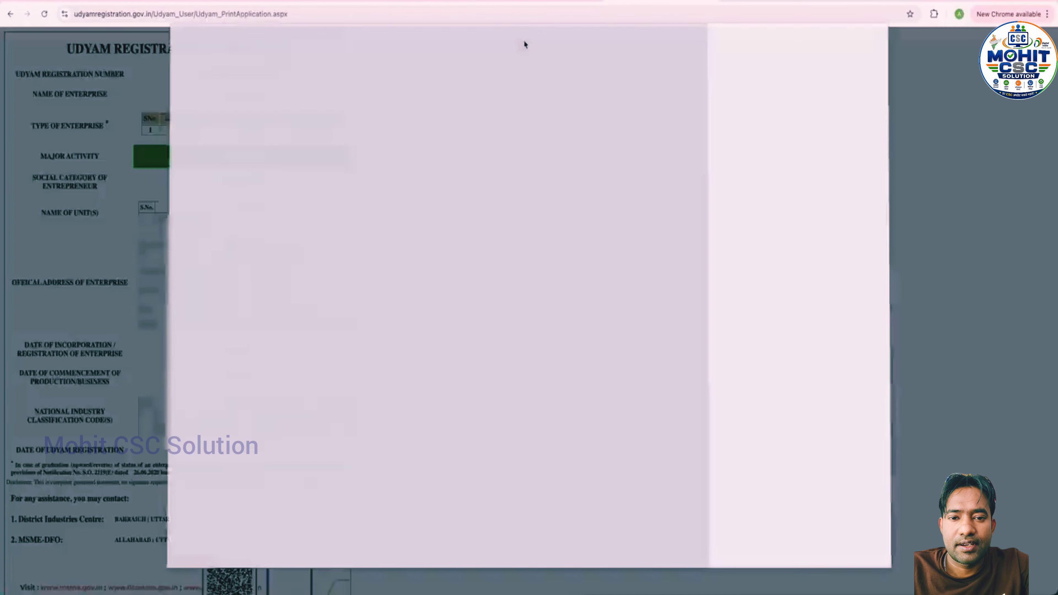
{"action": "scroll", "coordinate": [437, 292], "scroll_direction": "down", "scroll_amount": 15}
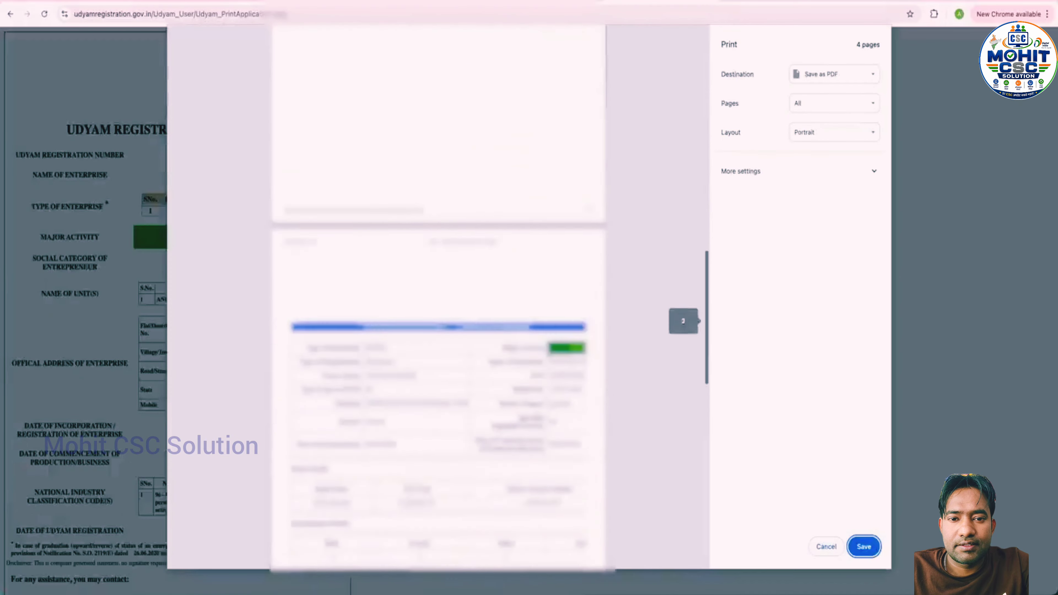
{"action": "scroll", "coordinate": [437, 291], "scroll_direction": "up", "scroll_amount": 15}
{"action": "key", "text": "Escape"}
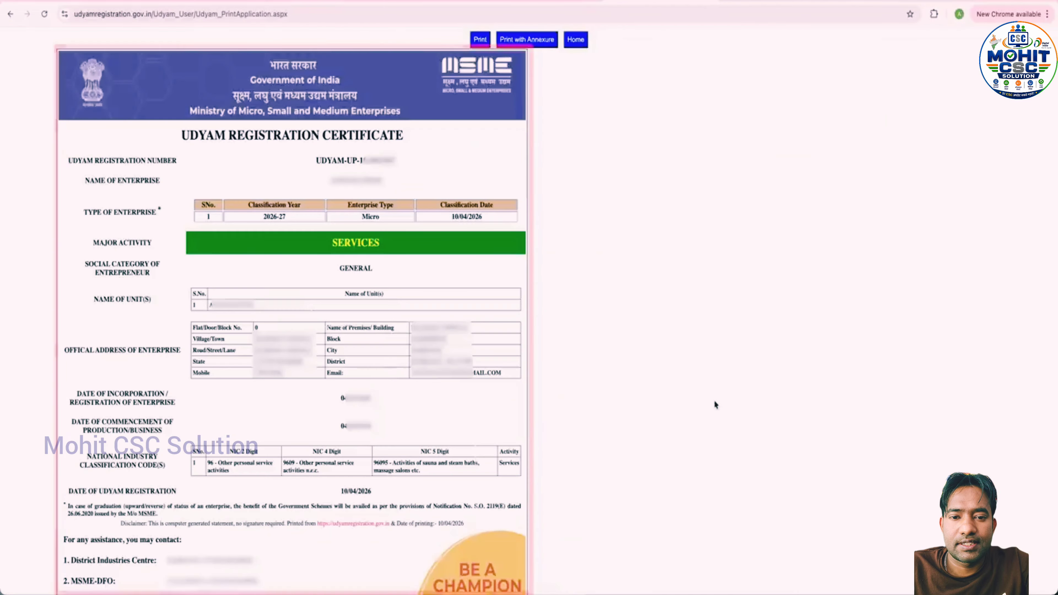